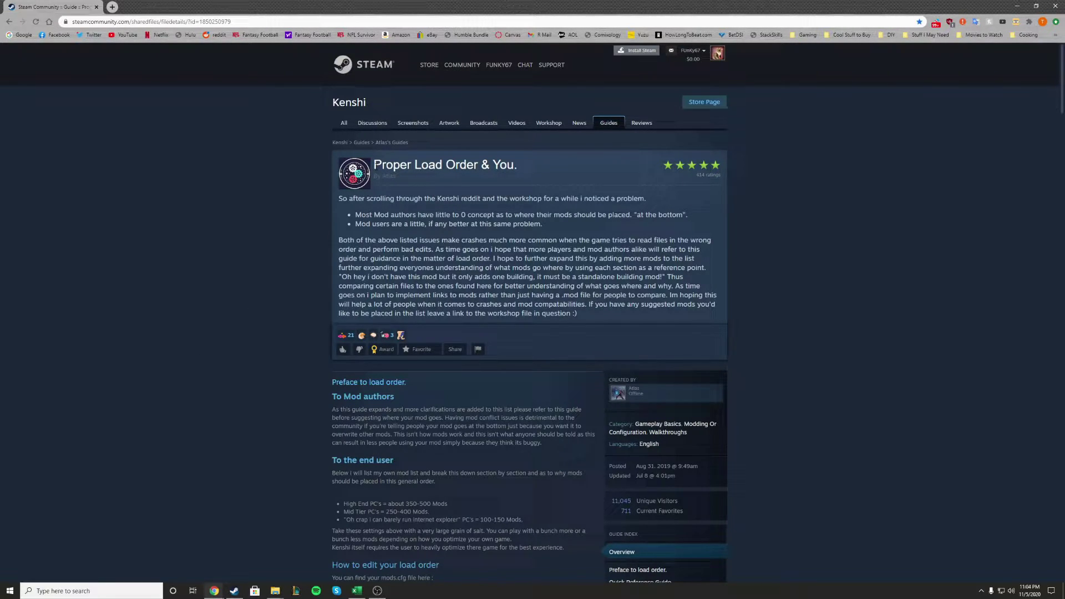
Navigate the Proper Load Order & You guide to its [UI, Graphics, Performance] section
{"action": "mouse_move", "coordinate": [373, 166]}
{"action": "left_mouse_down"}
{"action": "mouse_move", "coordinate": [518, 165]}
{"action": "mouse_move", "coordinate": [373, 162]}
{"action": "left_mouse_up"}
{"action": "left_click", "coordinate": [504, 170]}
{"action": "scroll", "coordinate": [409, 183], "scroll_direction": "down", "scroll_amount": 5}
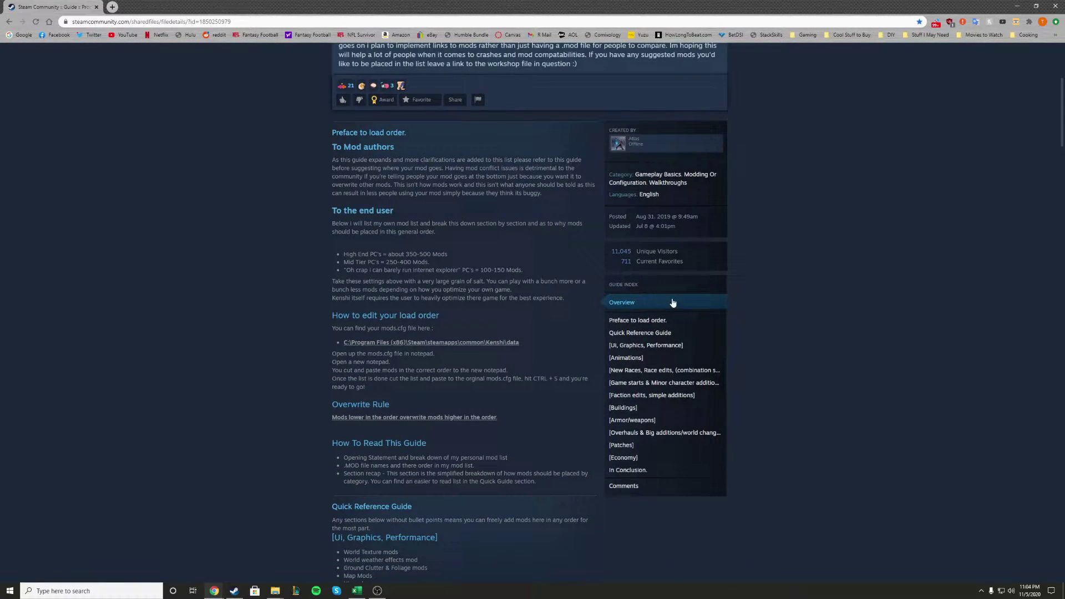
{"action": "left_click", "coordinate": [633, 358]}
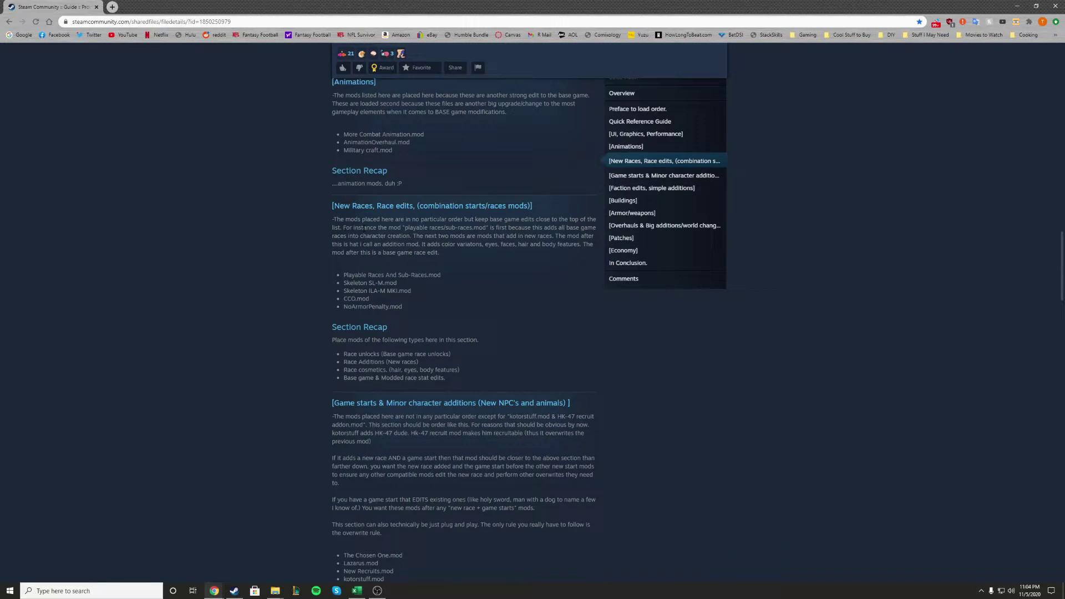
{"action": "scroll", "coordinate": [364, 125], "scroll_direction": "up", "scroll_amount": 4}
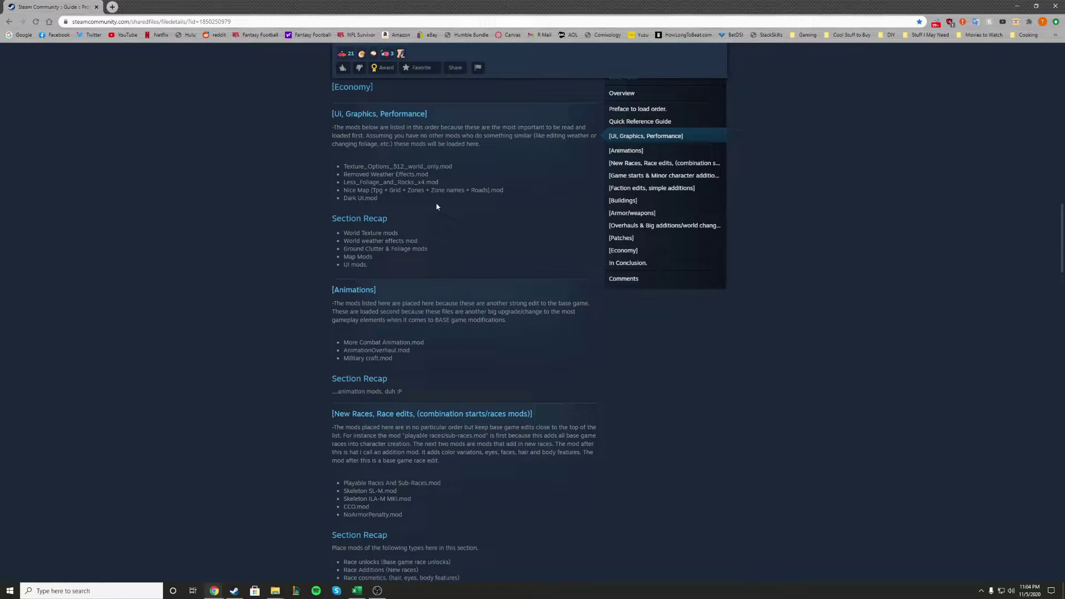
{"action": "scroll", "coordinate": [566, 174], "scroll_direction": "up", "scroll_amount": 2}
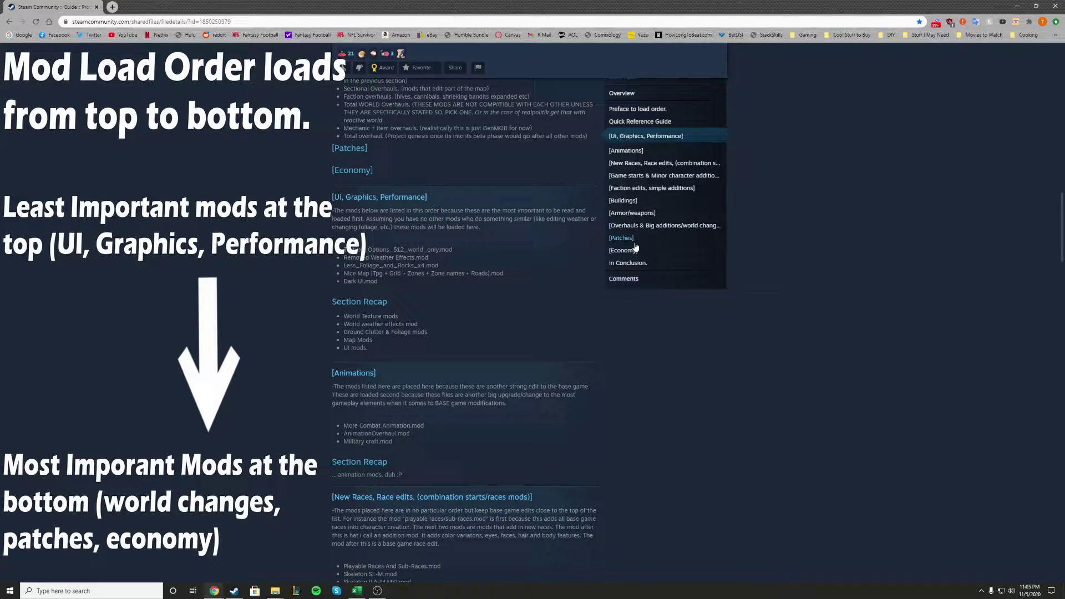
Jump through the guide's Overhauls, [Patches] and [Economy] sections
{"action": "left_click", "coordinate": [683, 227]}
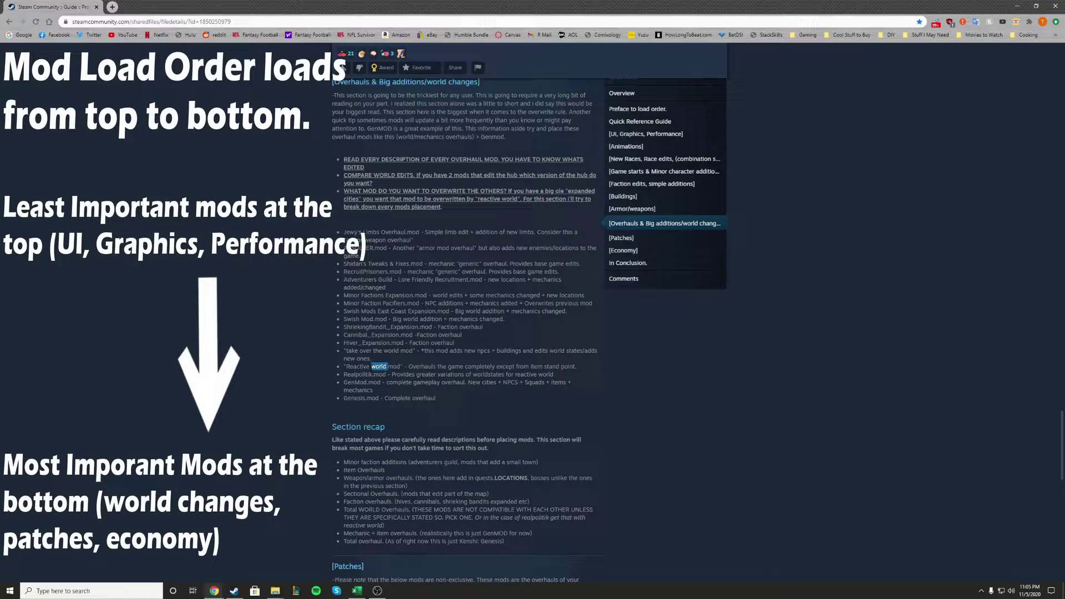
{"action": "triple_click", "coordinate": [378, 367]}
{"action": "left_click", "coordinate": [551, 397]}
{"action": "left_click", "coordinate": [623, 240]}
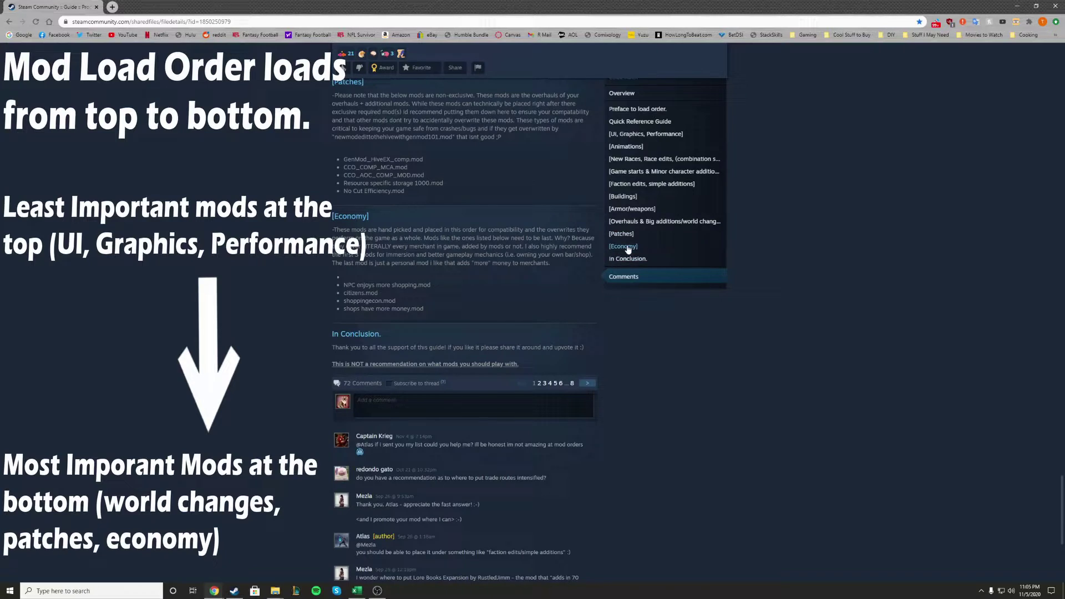
{"action": "left_click", "coordinate": [623, 247]}
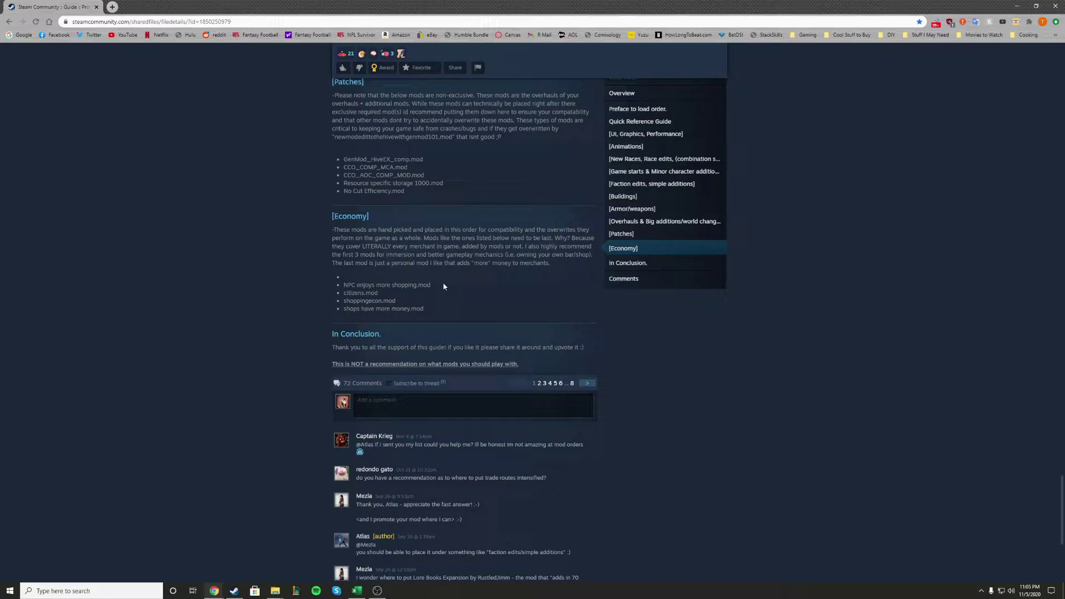
{"action": "scroll", "coordinate": [443, 287], "scroll_direction": "up", "scroll_amount": 1}
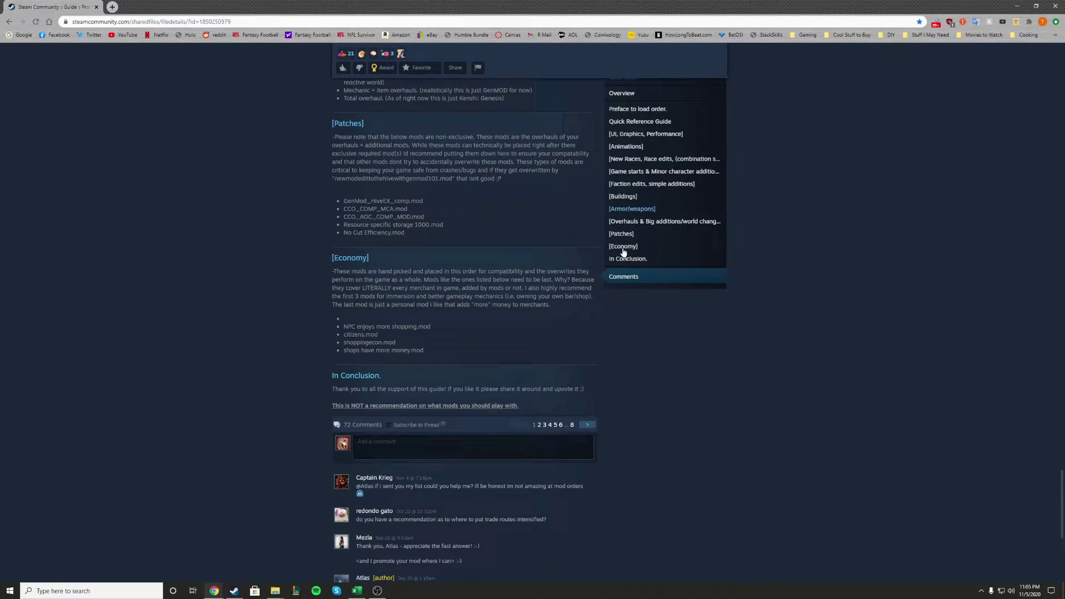
Bring the mod order workbook forward, cancel the pending column A copy and return to the top
{"action": "left_click", "coordinate": [358, 590]}
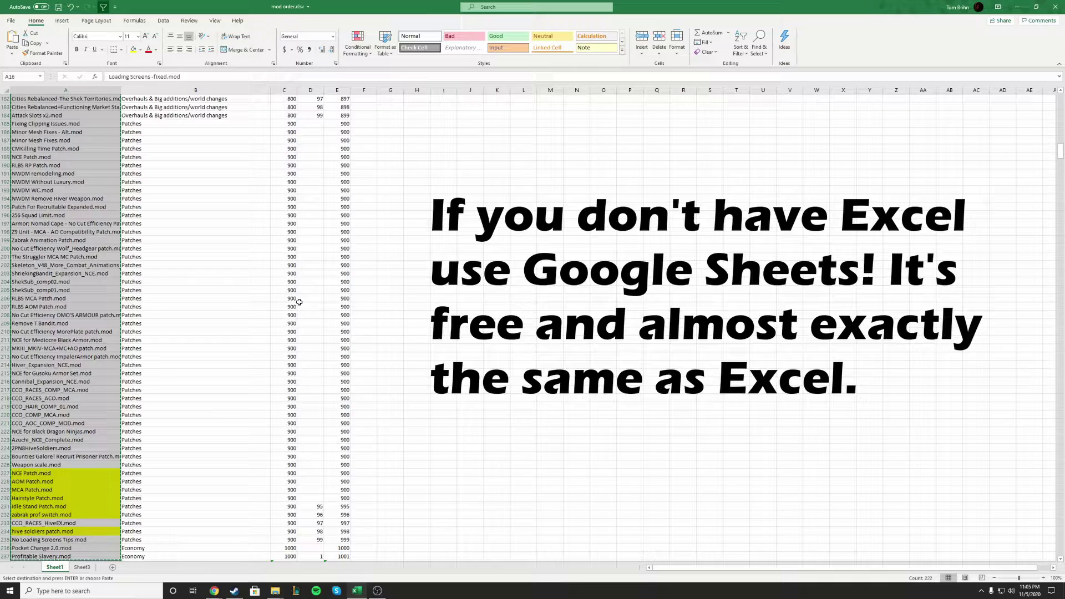
{"action": "left_click", "coordinate": [115, 248]}
{"action": "key", "text": "Escape"}
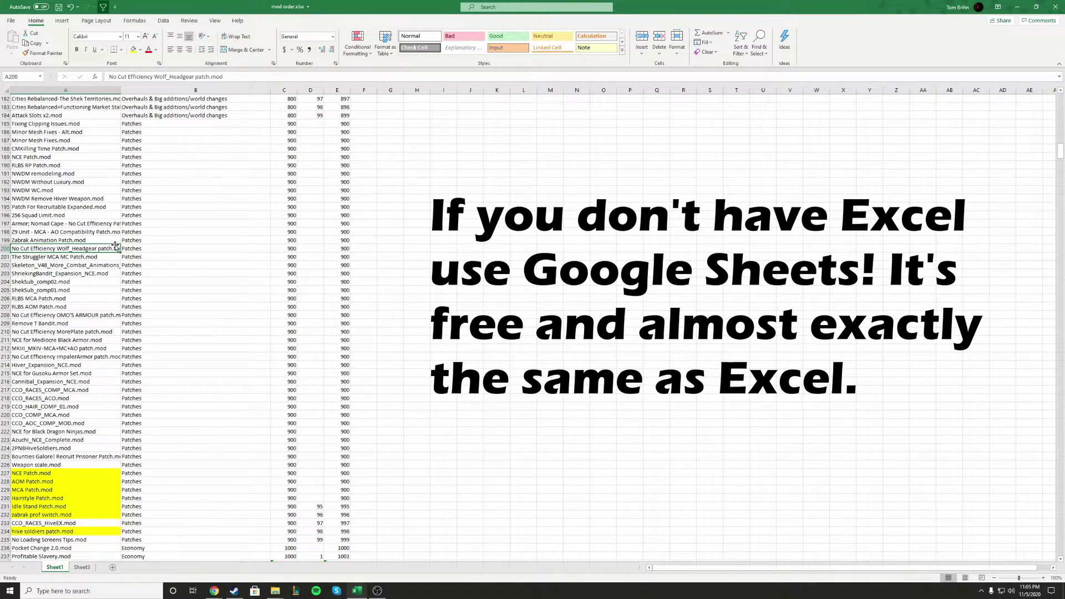
{"action": "key", "text": "ctrl+Up"}
{"action": "scroll", "coordinate": [71, 240], "scroll_direction": "up", "scroll_amount": 5}
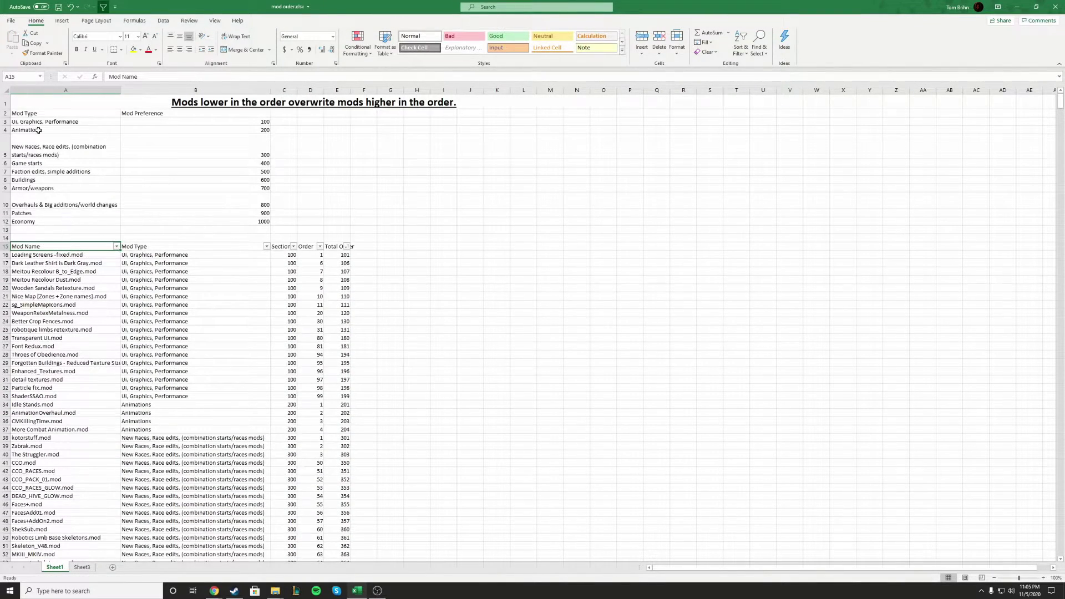
Review the mod-type list alongside its preference values 100–1000
{"action": "left_click_drag", "start_coordinate": [39, 109], "coordinate": [73, 222]}
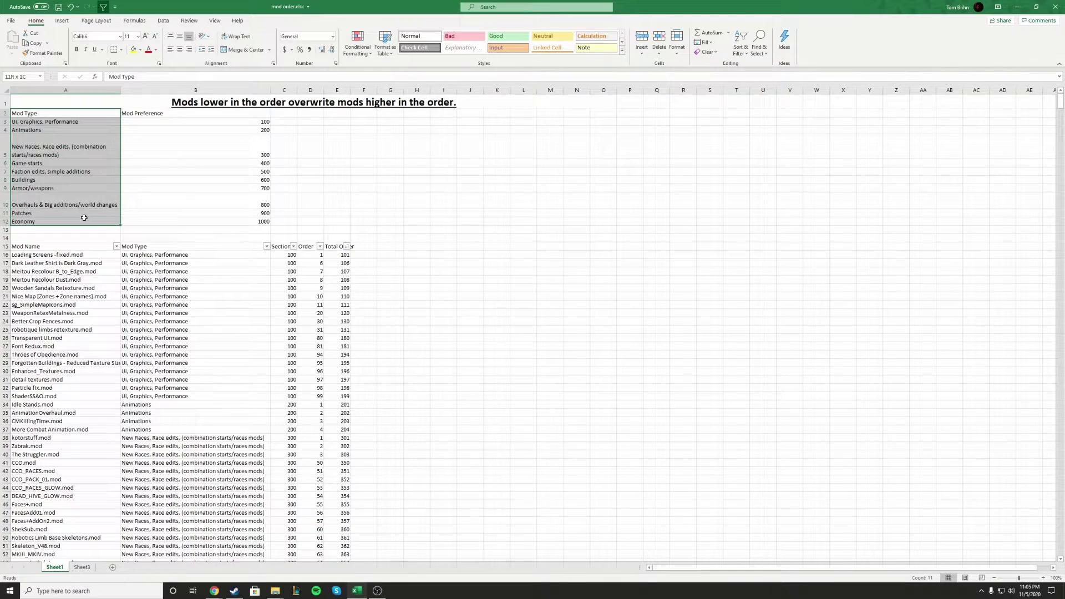
{"action": "mouse_move", "coordinate": [57, 110]}
{"action": "left_mouse_down"}
{"action": "mouse_move", "coordinate": [56, 247]}
{"action": "mouse_move", "coordinate": [56, 221]}
{"action": "left_mouse_up"}
{"action": "left_click", "coordinate": [57, 222]}
{"action": "left_click_drag", "start_coordinate": [90, 109], "coordinate": [215, 125]}
{"action": "left_click", "coordinate": [215, 124]}
{"action": "left_click", "coordinate": [76, 121]}
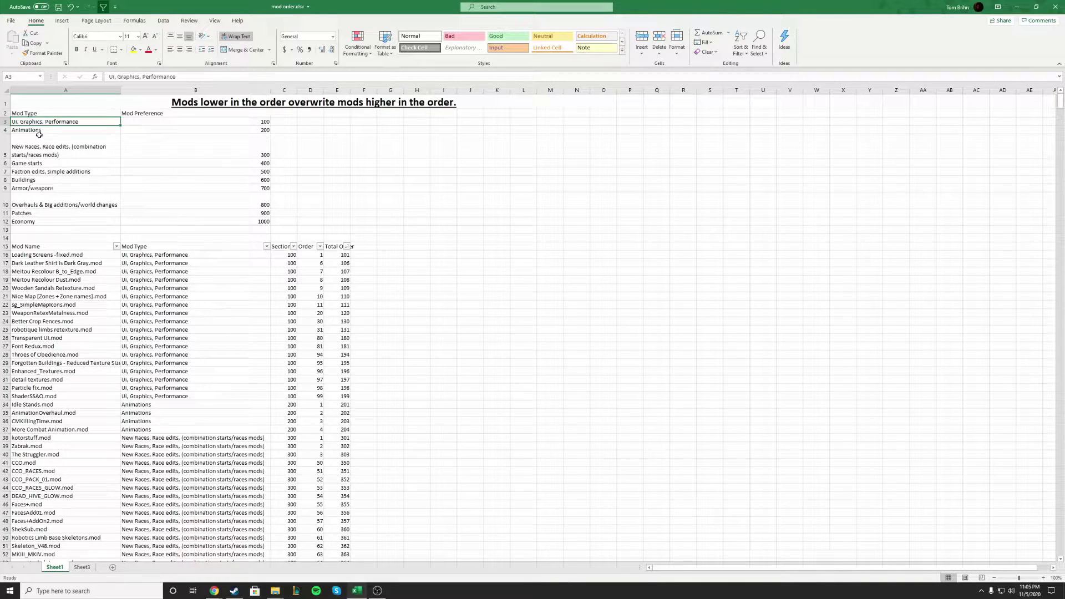
Check the UI mods (Loading Screens -fixed, Transparent UI, detail textures, ShaderSSAO) against preference 100
{"action": "left_click", "coordinate": [83, 256]}
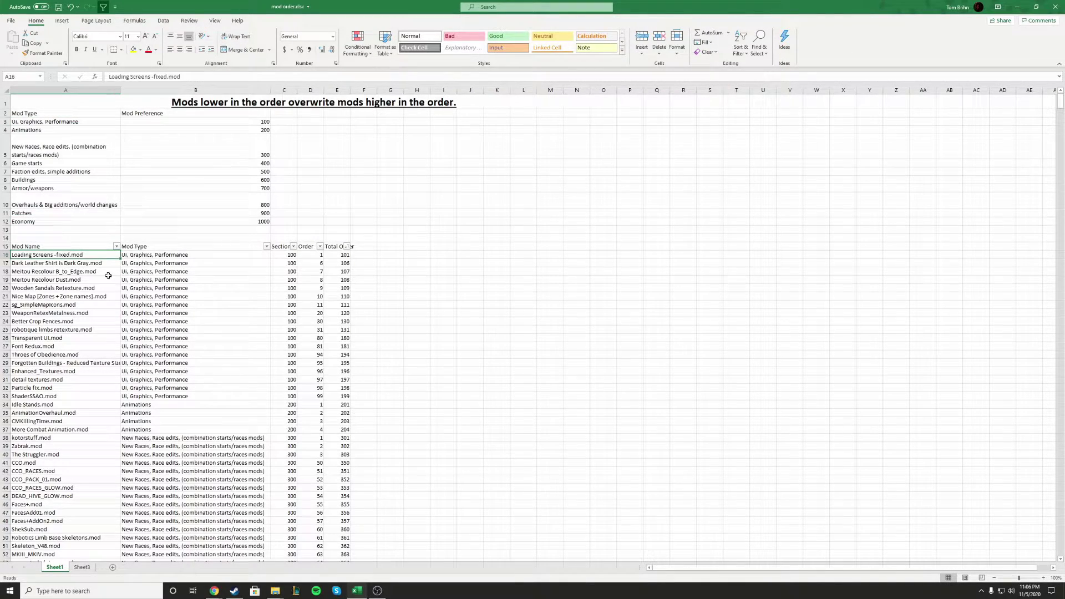
{"action": "left_click", "coordinate": [38, 338]}
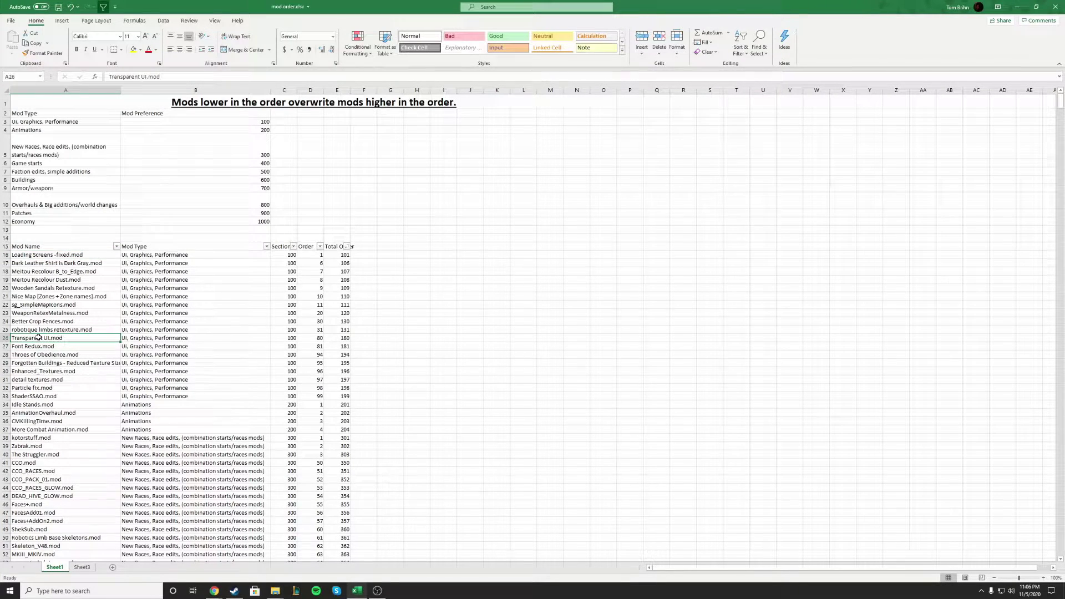
{"action": "left_click", "coordinate": [51, 382]}
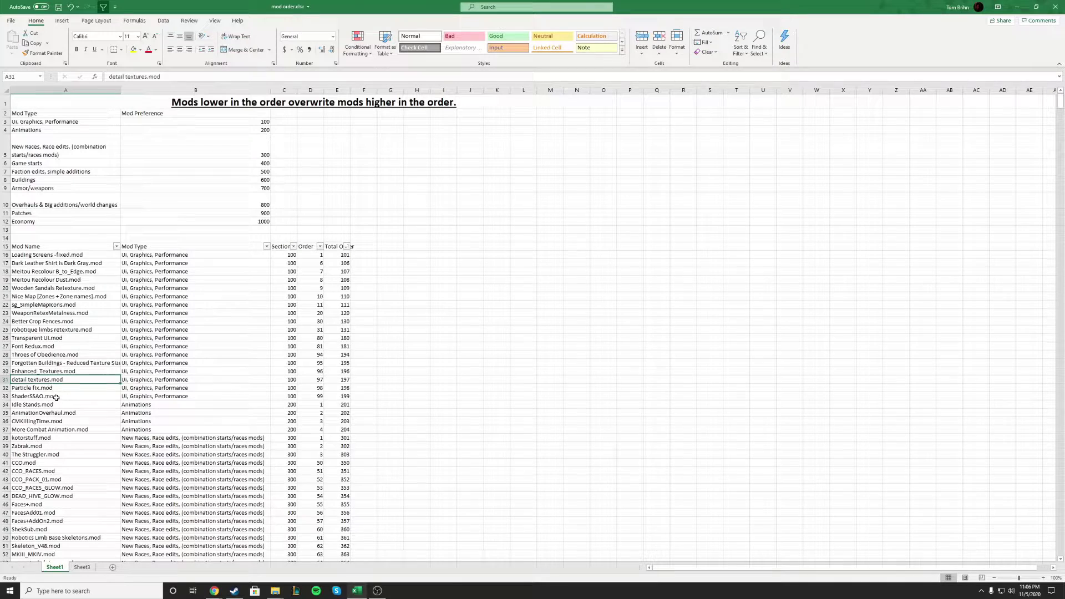
{"action": "left_click", "coordinate": [56, 397]}
{"action": "mouse_move", "coordinate": [53, 122]}
{"action": "left_mouse_down"}
{"action": "mouse_move", "coordinate": [166, 122]}
{"action": "mouse_move", "coordinate": [66, 121]}
{"action": "left_mouse_up"}
{"action": "left_click", "coordinate": [167, 122]}
{"action": "left_click", "coordinate": [177, 123]}
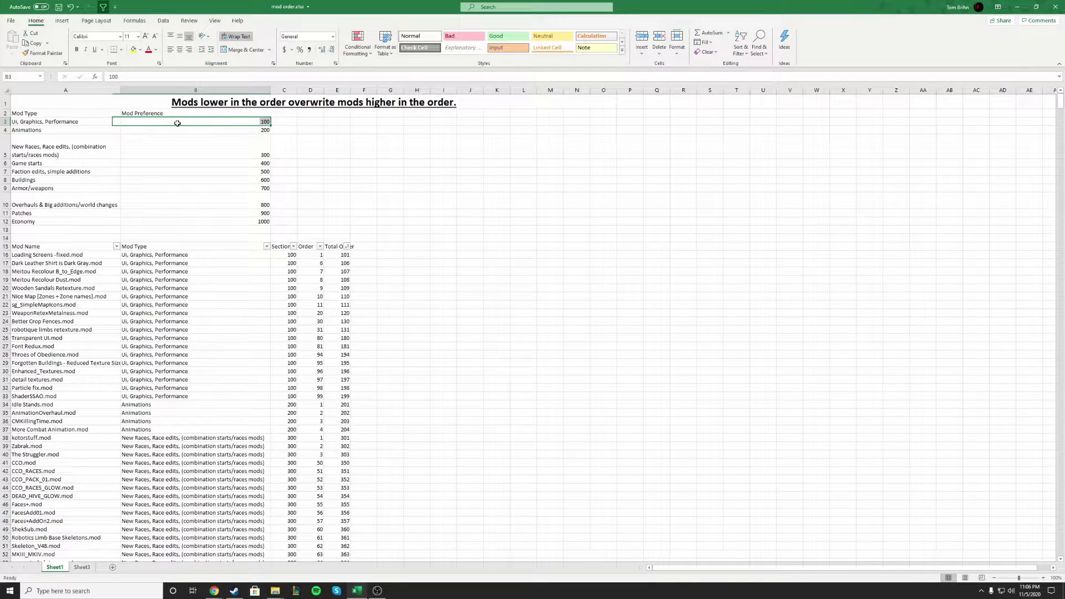
{"action": "left_click", "coordinate": [82, 280]}
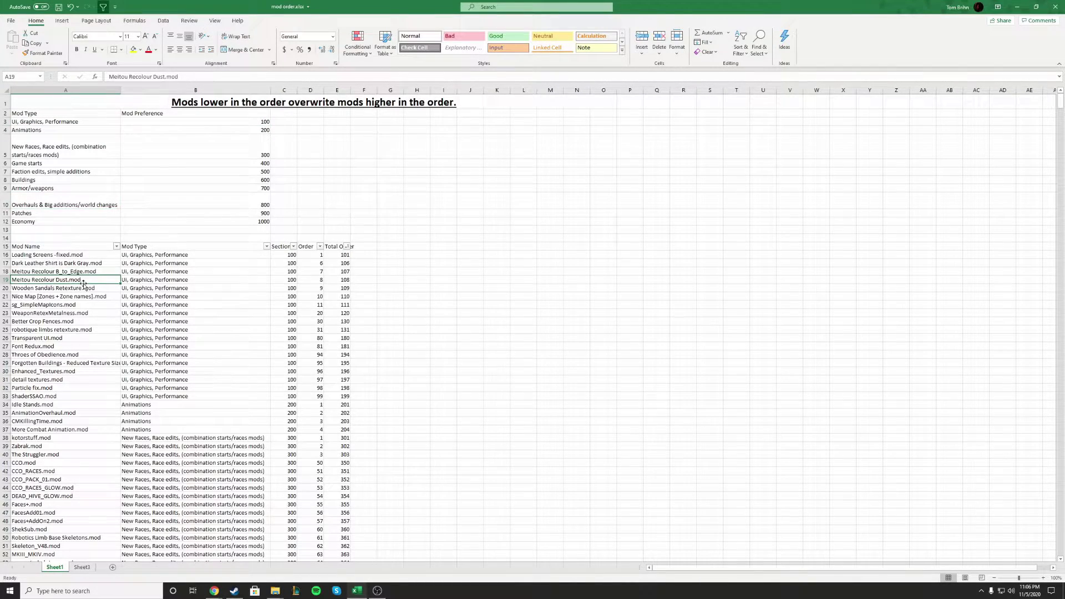
{"action": "key", "text": "ctrl+Down"}
{"action": "scroll", "coordinate": [84, 283], "scroll_direction": "up", "scroll_amount": 7}
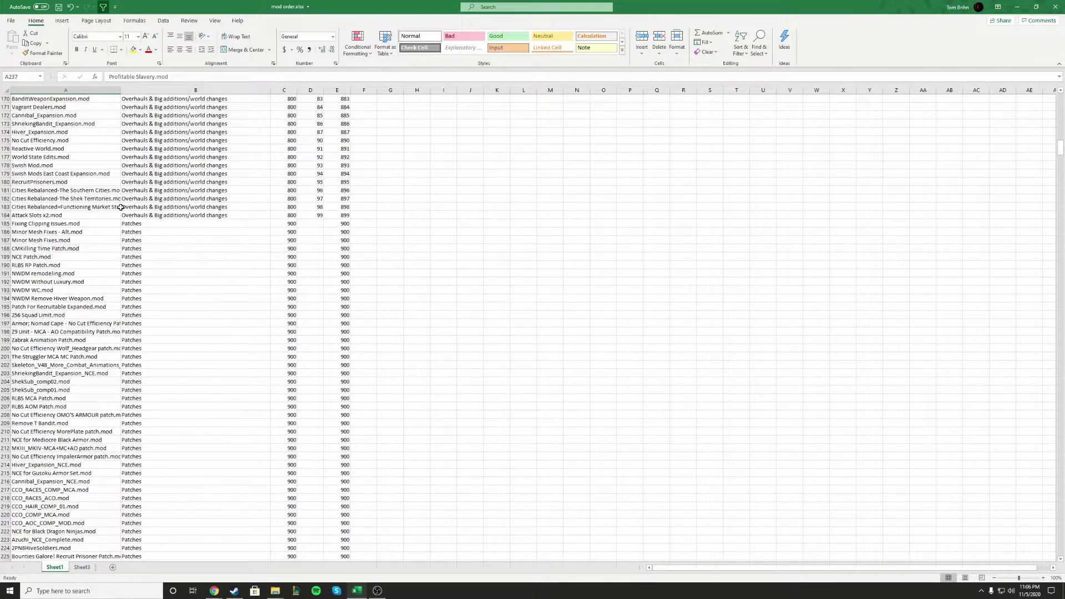
{"action": "left_click", "coordinate": [38, 282]}
{"action": "mouse_move", "coordinate": [38, 282]}
{"action": "left_mouse_down"}
{"action": "mouse_move", "coordinate": [38, 266]}
{"action": "mouse_move", "coordinate": [38, 279]}
{"action": "left_mouse_up"}
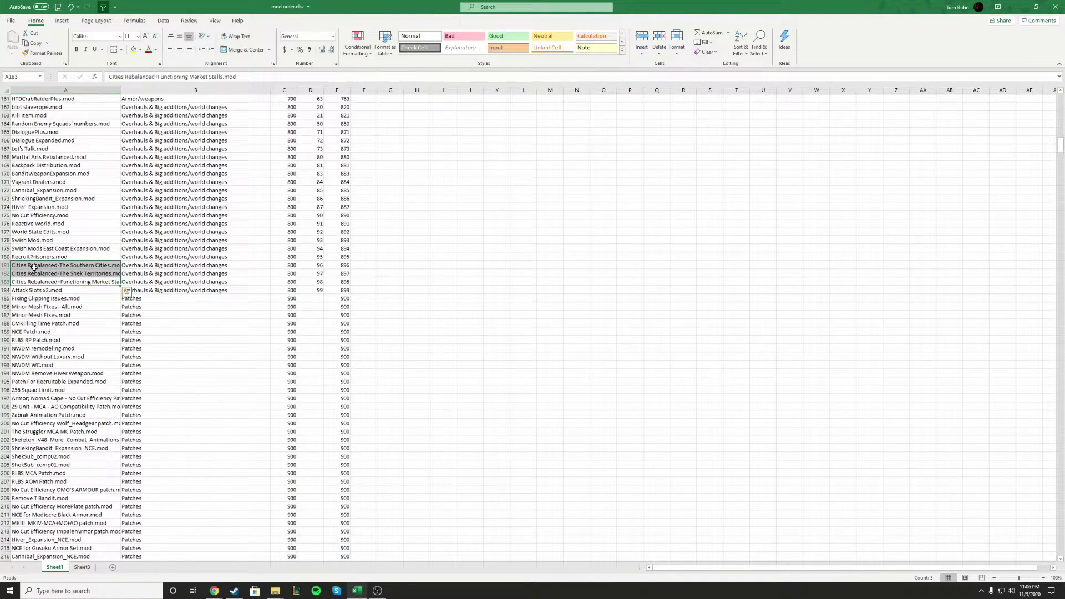
{"action": "left_click", "coordinate": [37, 265]}
{"action": "scroll", "coordinate": [65, 263], "scroll_direction": "up", "scroll_amount": 1}
{"action": "left_click", "coordinate": [63, 265]}
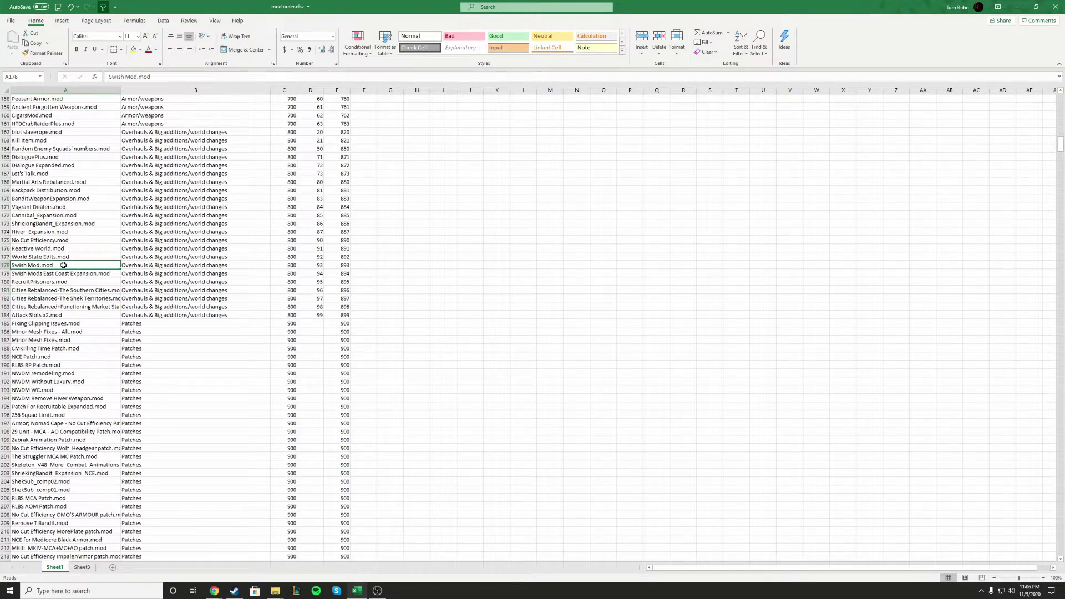
{"action": "left_click_drag", "start_coordinate": [64, 267], "coordinate": [65, 282]}
{"action": "left_click", "coordinate": [63, 257]}
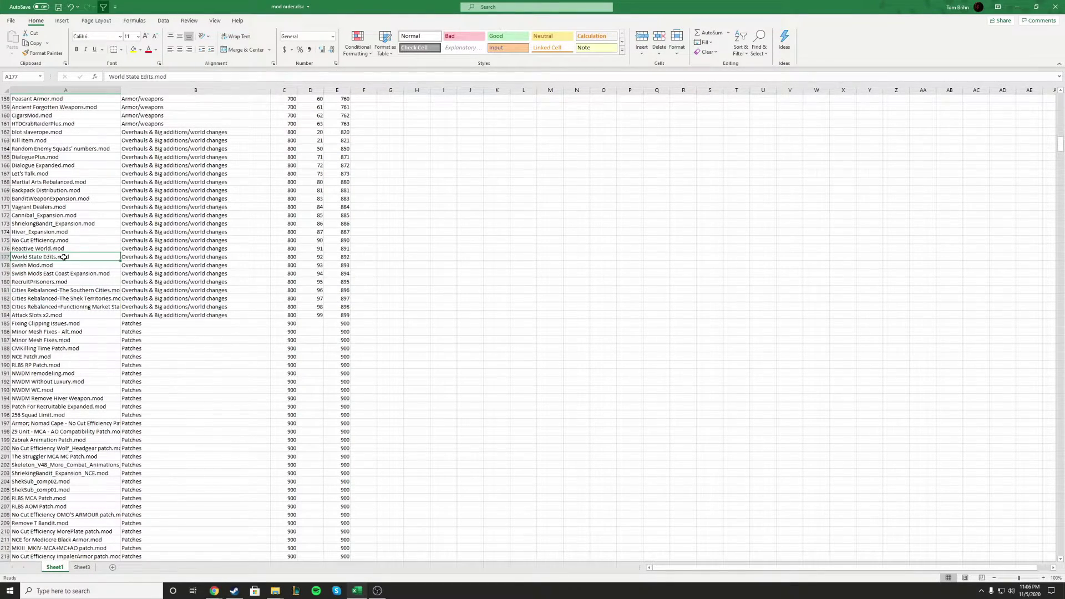
{"action": "scroll", "coordinate": [83, 242], "scroll_direction": "up", "scroll_amount": 1}
{"action": "key", "text": "ctrl+Up"}
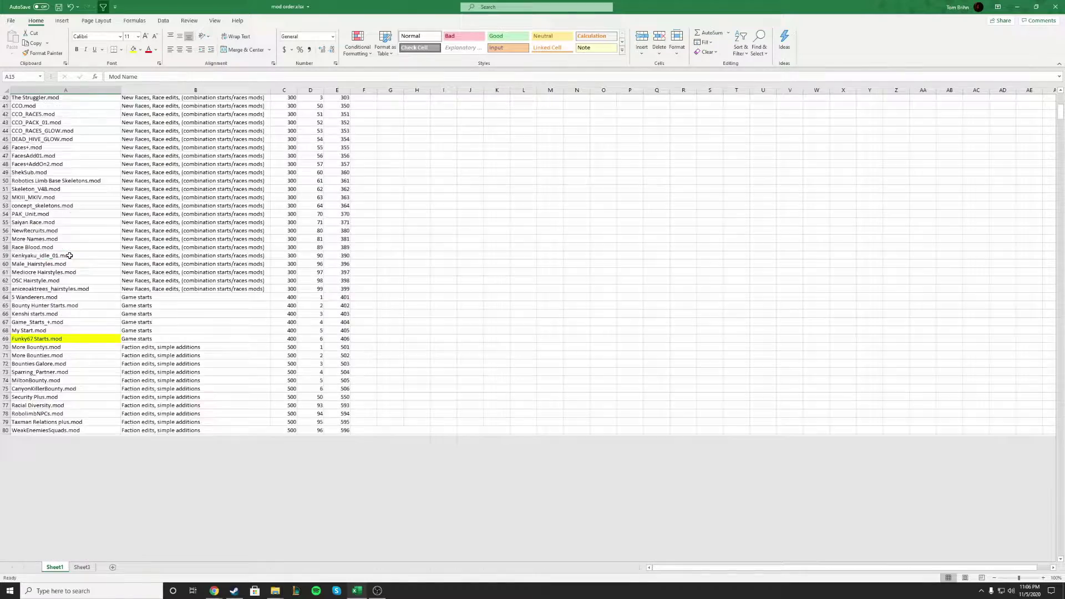
{"action": "scroll", "coordinate": [69, 256], "scroll_direction": "up", "scroll_amount": 3}
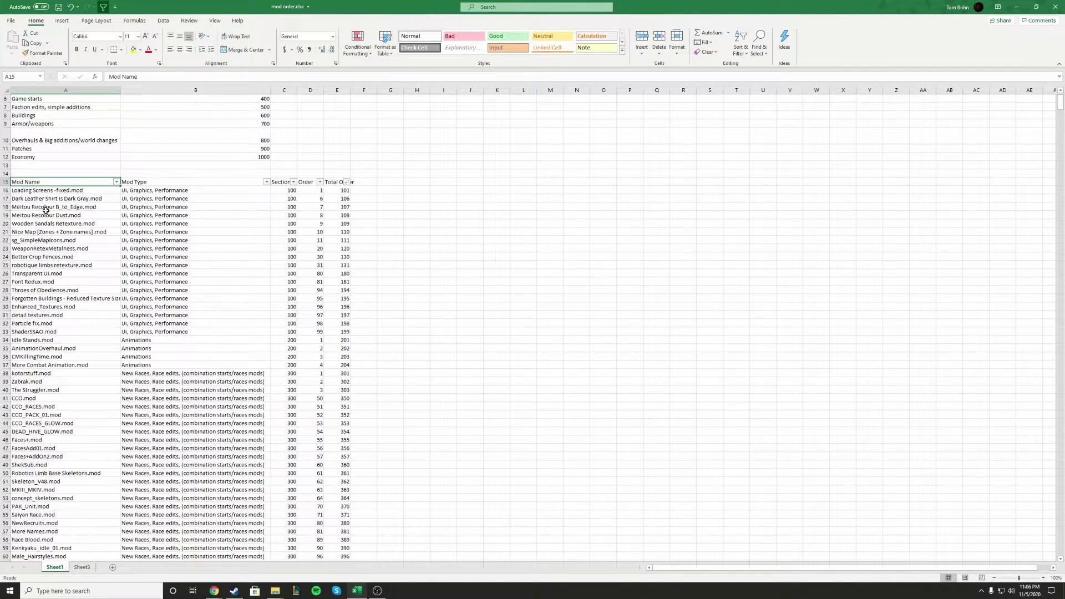
{"action": "left_click", "coordinate": [128, 192]}
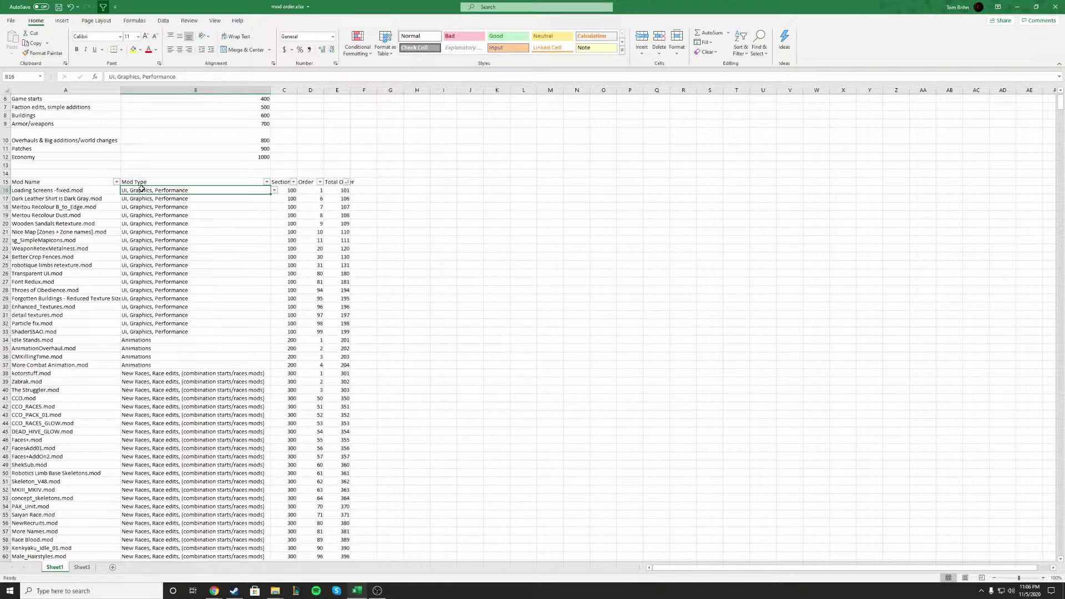
Compare the first mod row (A16, B16) with the Mod Type preference table
{"action": "left_click", "coordinate": [100, 189]}
{"action": "left_click", "coordinate": [161, 190]}
{"action": "scroll", "coordinate": [187, 191], "scroll_direction": "up", "scroll_amount": 2}
{"action": "left_click", "coordinate": [91, 255]}
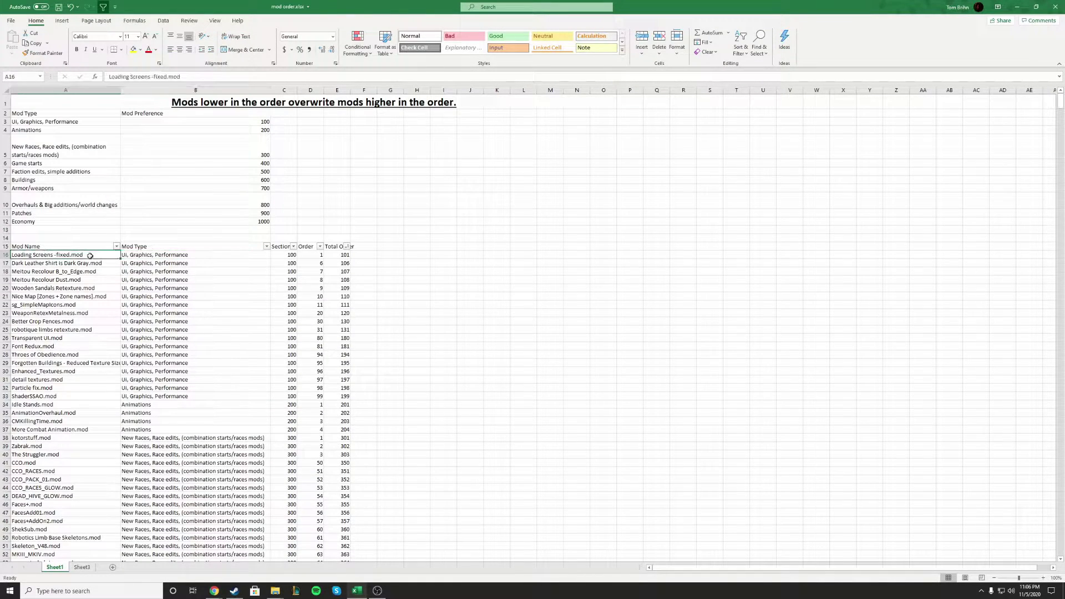
{"action": "left_click", "coordinate": [162, 256]}
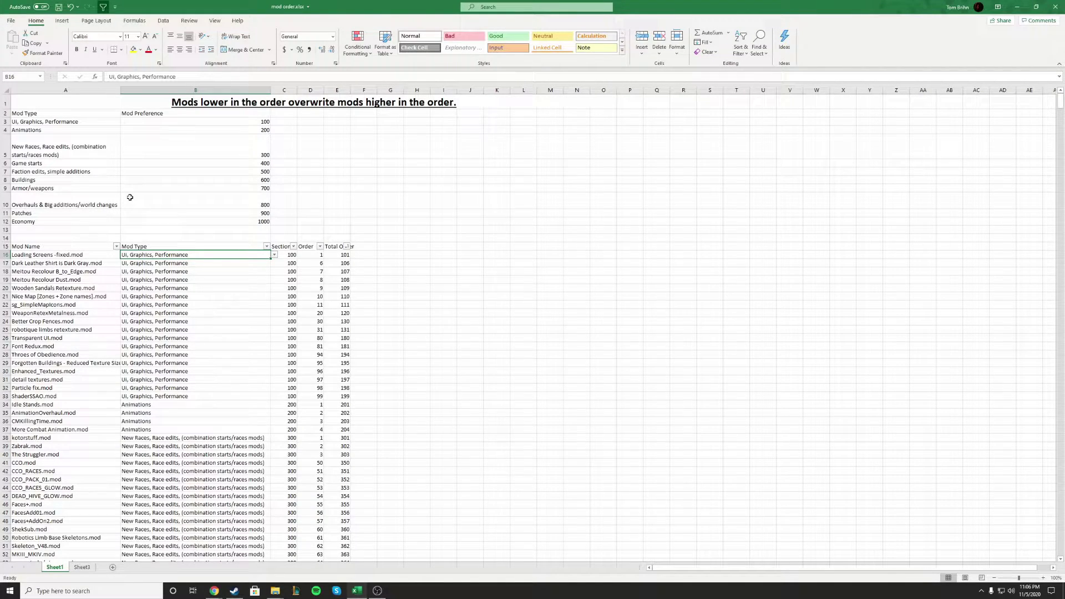
{"action": "left_click", "coordinate": [115, 254]}
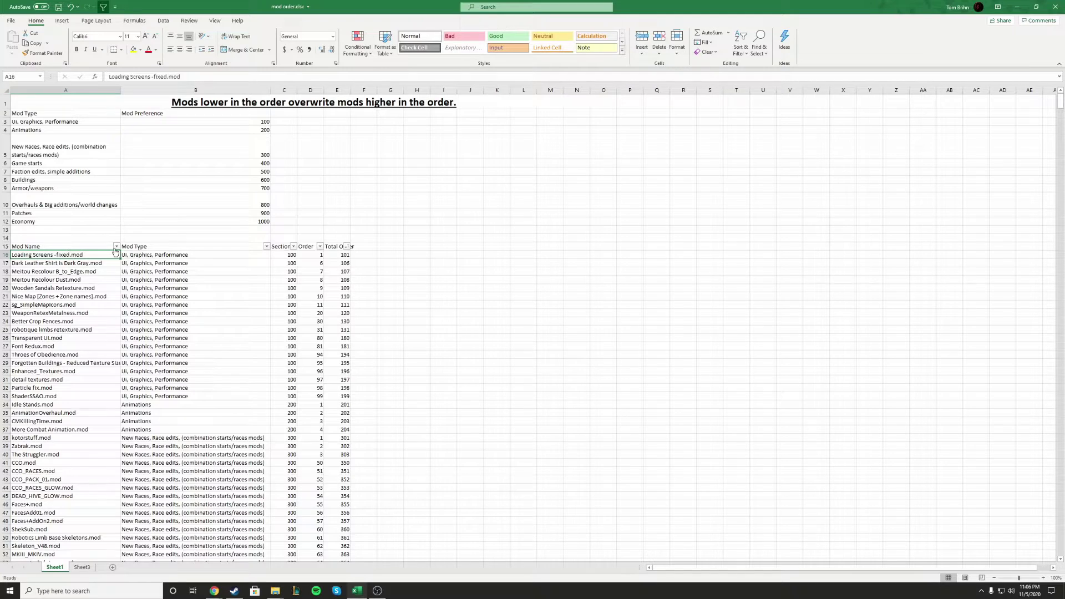
{"action": "left_click", "coordinate": [131, 257]}
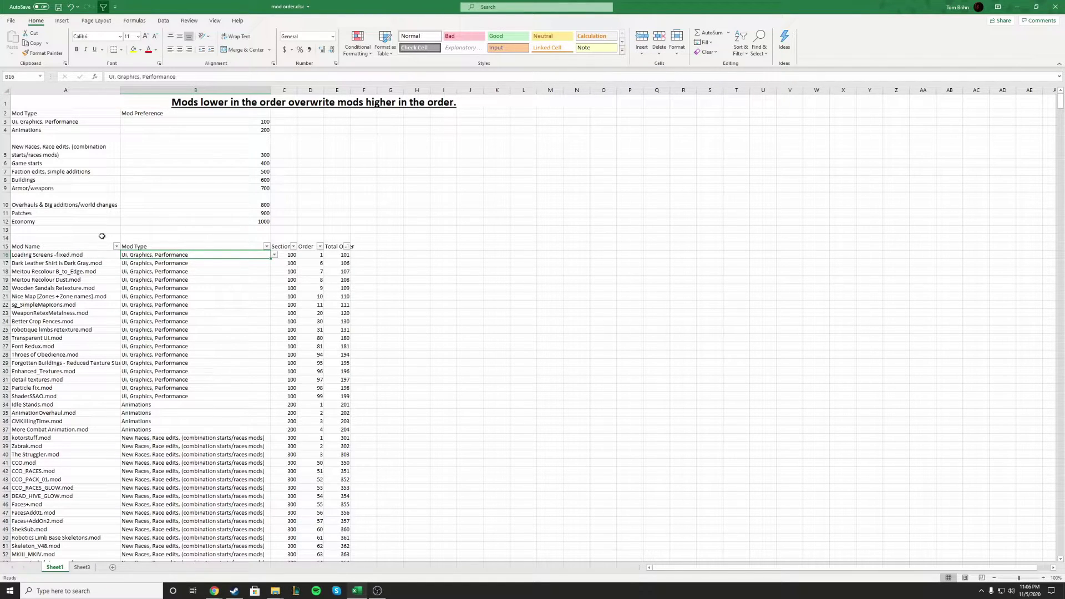
{"action": "left_click", "coordinate": [76, 261]}
{"action": "left_click", "coordinate": [198, 160]}
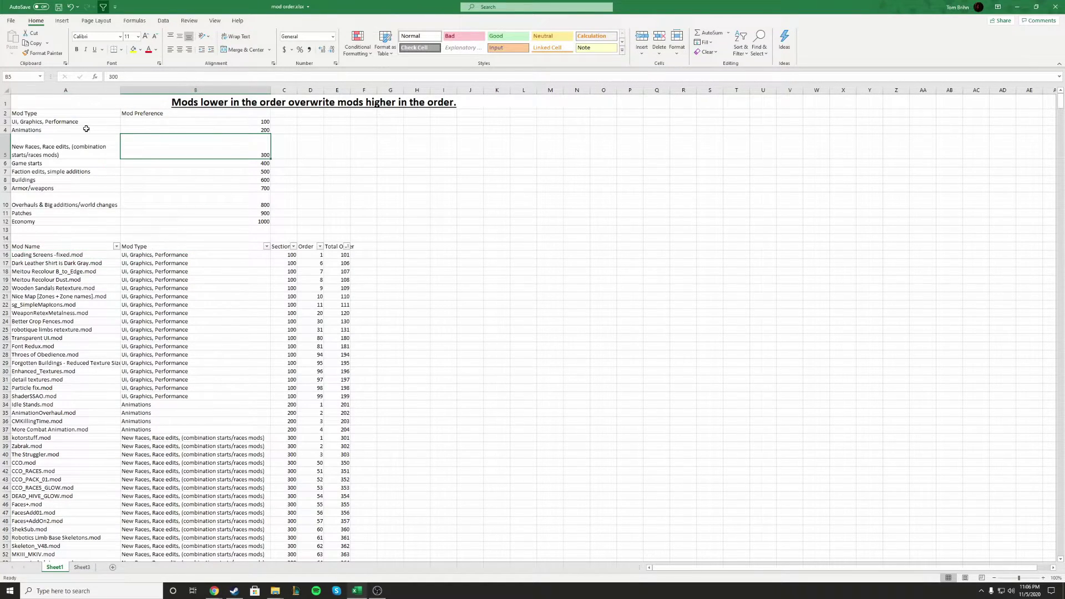
Copy 'Ui, Graphics, Performance' from A3 into B16 and check C16's VLOOKUP formula
{"action": "left_click", "coordinate": [72, 123]}
{"action": "key", "text": "ctrl+c"}
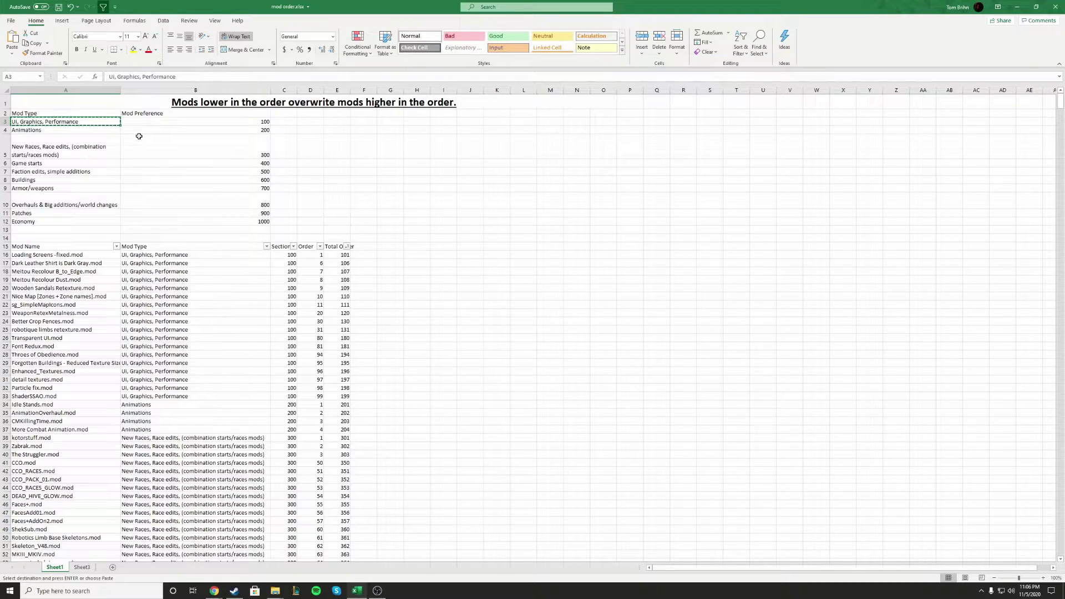
{"action": "right_click", "coordinate": [161, 259]}
{"action": "left_click", "coordinate": [168, 280]}
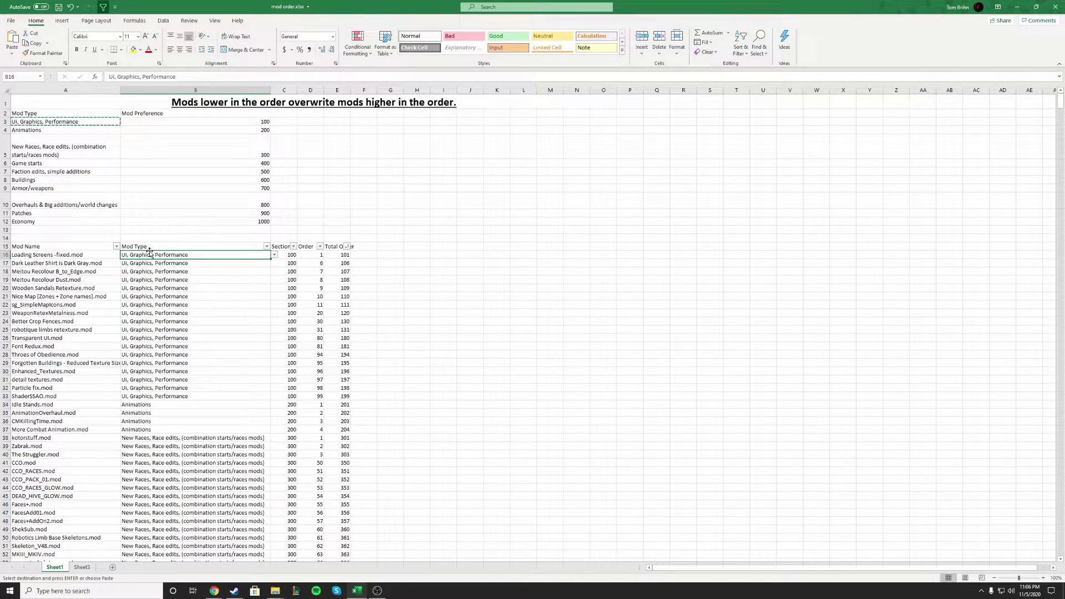
{"action": "double_click", "coordinate": [281, 255]}
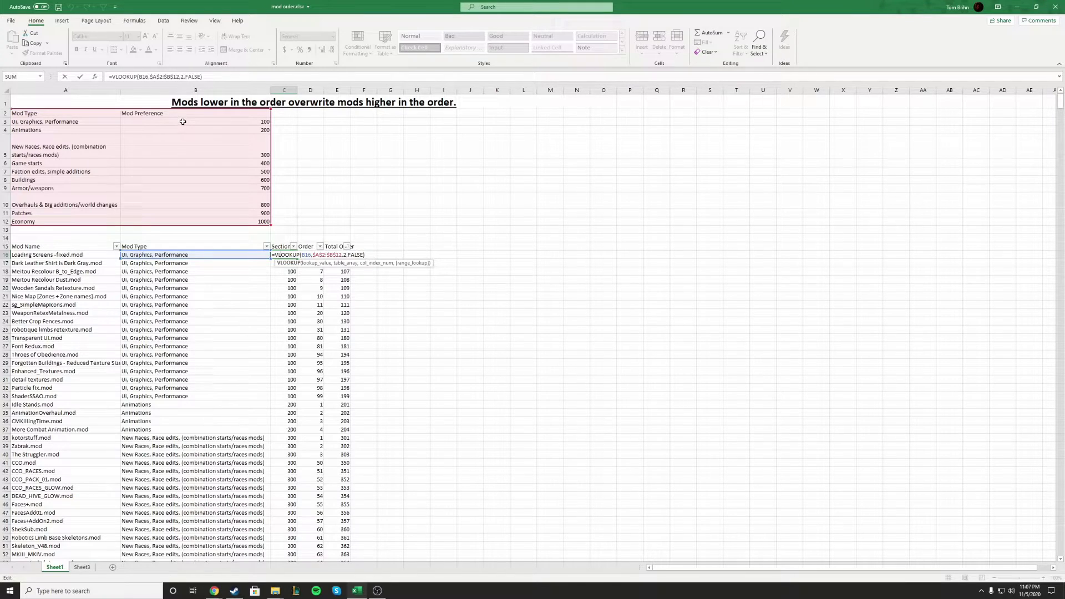
{"action": "key", "text": "Escape"}
Sort the mod table A to Z by Mod Type
{"action": "left_click_drag", "start_coordinate": [201, 252], "coordinate": [171, 406]}
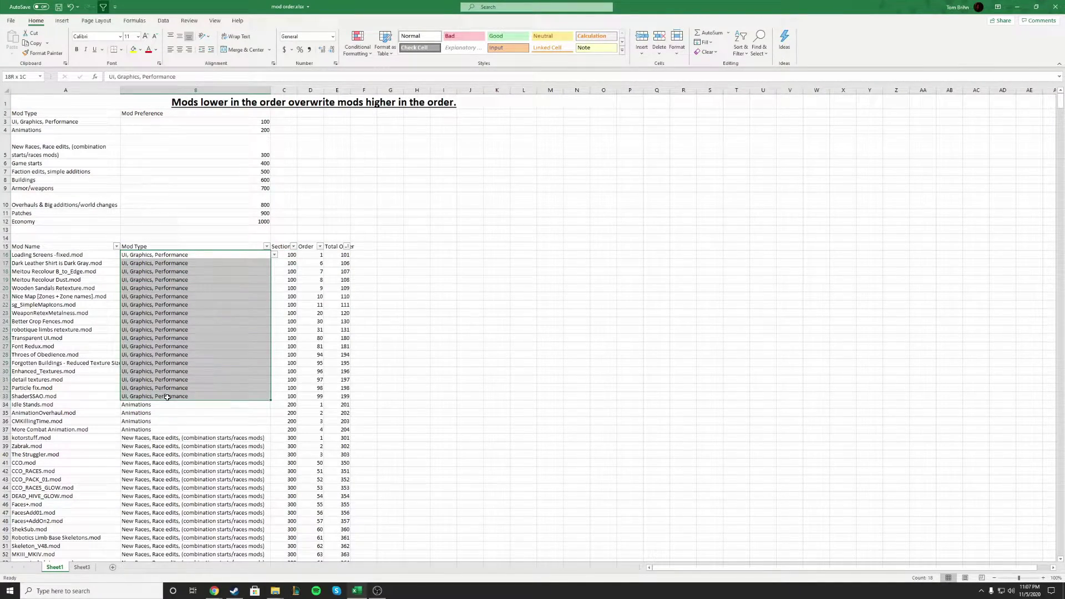
{"action": "left_click", "coordinate": [169, 398]}
{"action": "left_click_drag", "start_coordinate": [159, 256], "coordinate": [174, 409]}
{"action": "left_click", "coordinate": [176, 395]}
{"action": "left_click", "coordinate": [267, 246]}
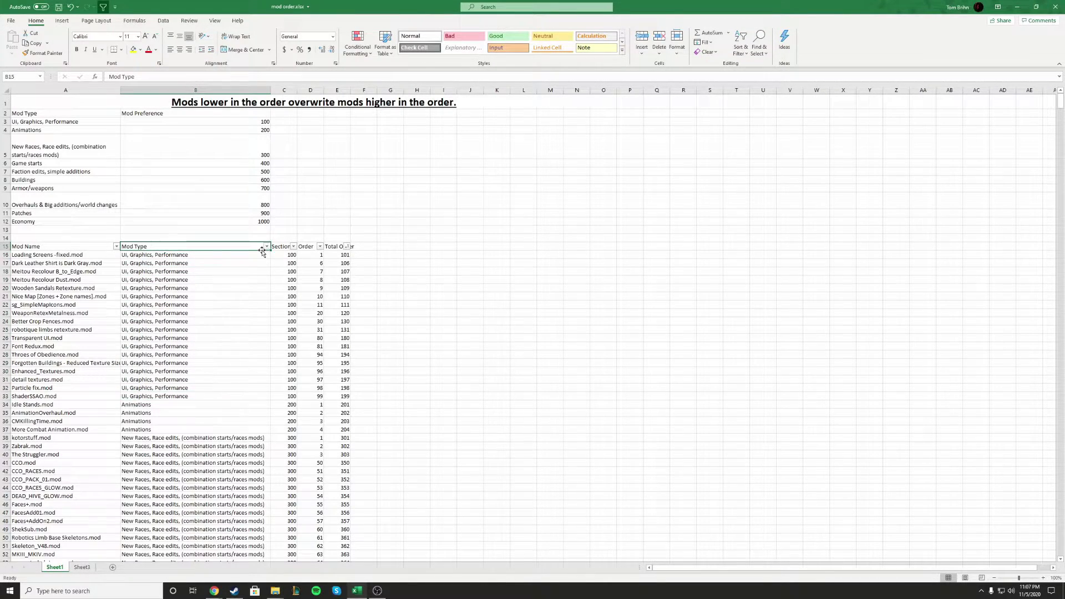
{"action": "left_click", "coordinate": [226, 255]}
{"action": "left_click", "coordinate": [188, 268]}
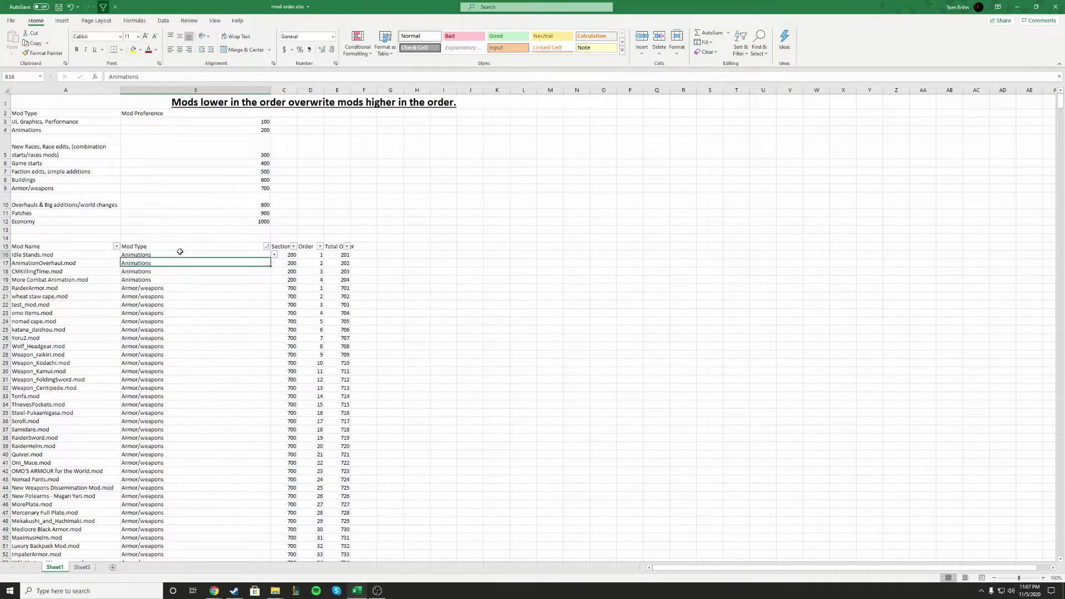
Re-sort the mod table ascending by Total Order
{"action": "left_click_drag", "start_coordinate": [293, 256], "coordinate": [292, 273]}
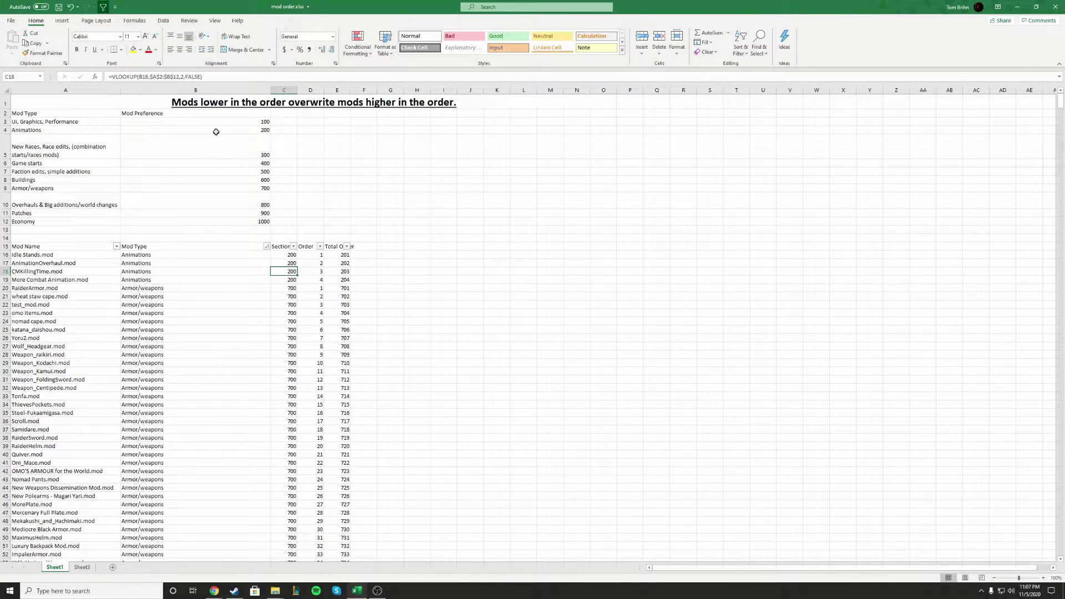
{"action": "left_click", "coordinate": [233, 122]}
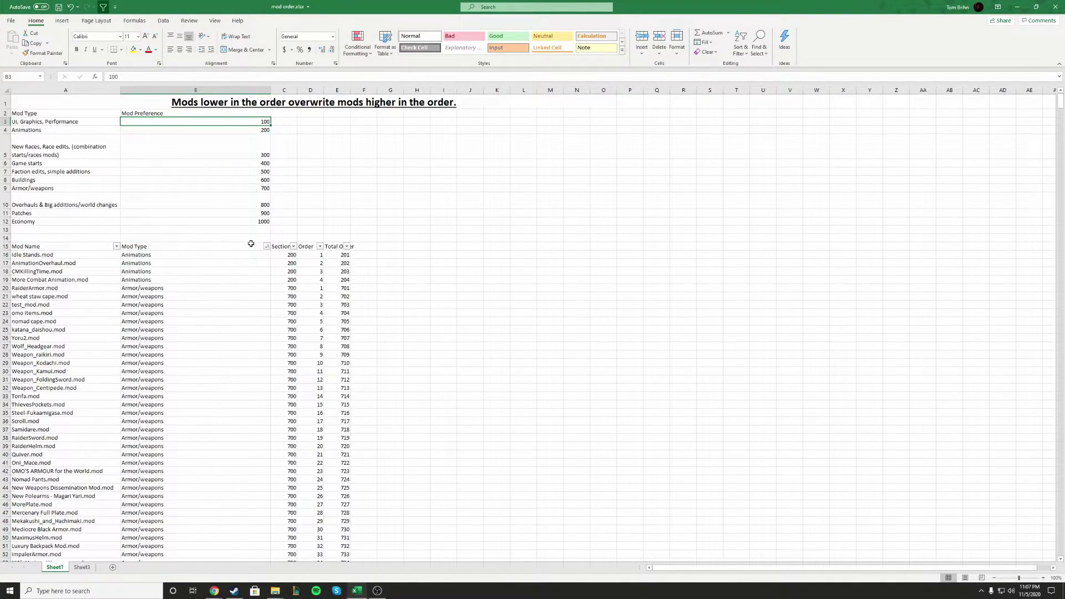
{"action": "left_click", "coordinate": [347, 246]}
{"action": "left_click", "coordinate": [280, 256]}
Check the New Races and Armor/weapons (700) preference values
{"action": "left_click", "coordinate": [128, 263]}
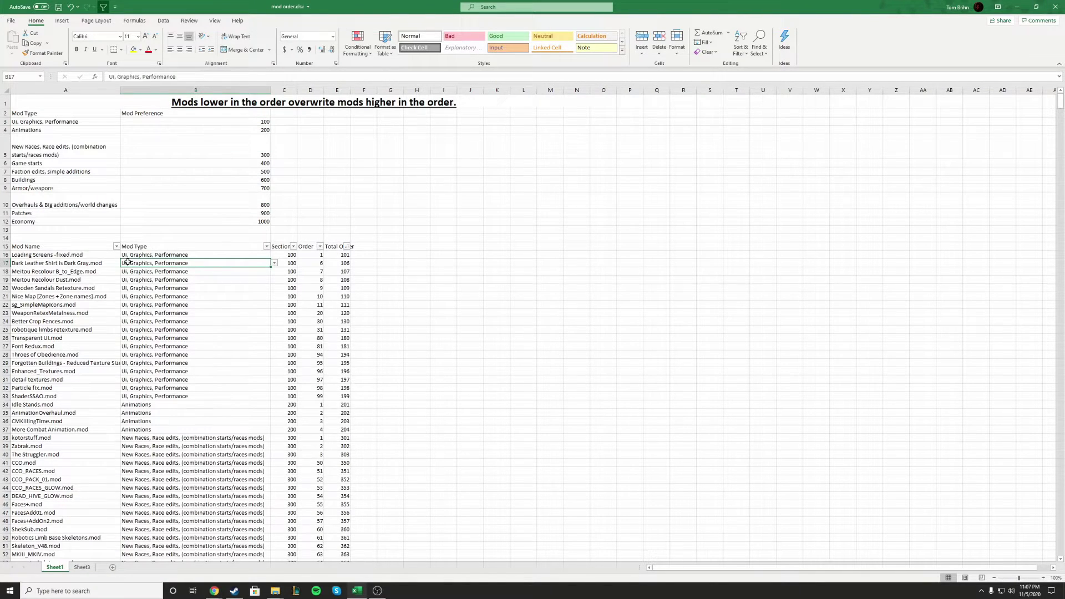
{"action": "left_click_drag", "start_coordinate": [107, 125], "coordinate": [89, 189]}
{"action": "left_click", "coordinate": [187, 141]}
{"action": "left_click", "coordinate": [256, 188]}
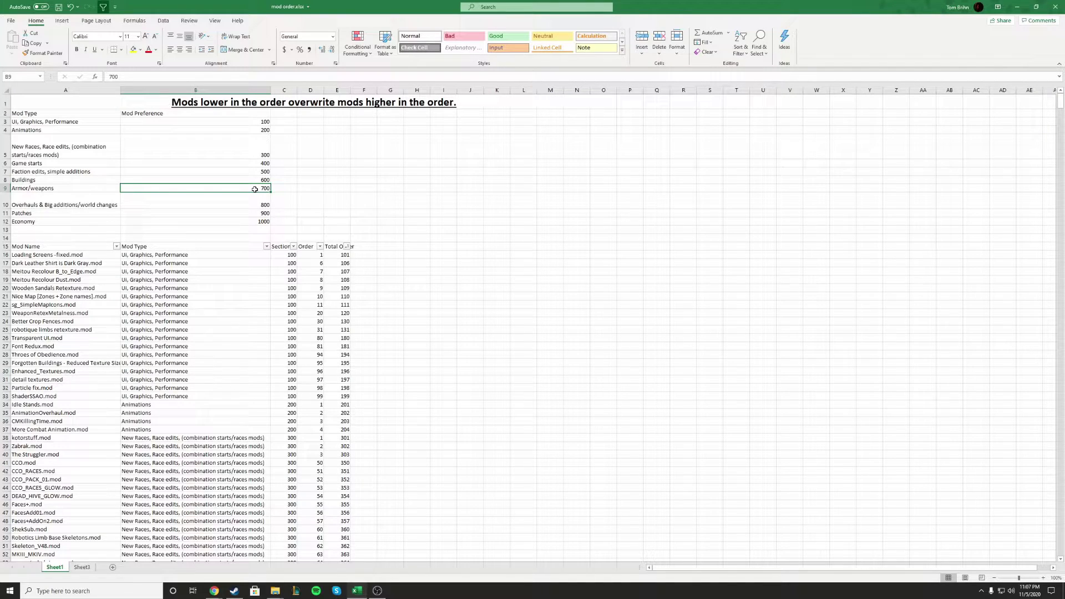
{"action": "left_click", "coordinate": [81, 190]}
{"action": "left_click_drag", "start_coordinate": [81, 189], "coordinate": [167, 189]}
{"action": "left_click", "coordinate": [122, 192]}
{"action": "left_click", "coordinate": [87, 192], "text": "shift"}
{"action": "left_click", "coordinate": [83, 189]}
{"action": "left_click", "coordinate": [89, 230]}
{"action": "left_click", "coordinate": [92, 255]}
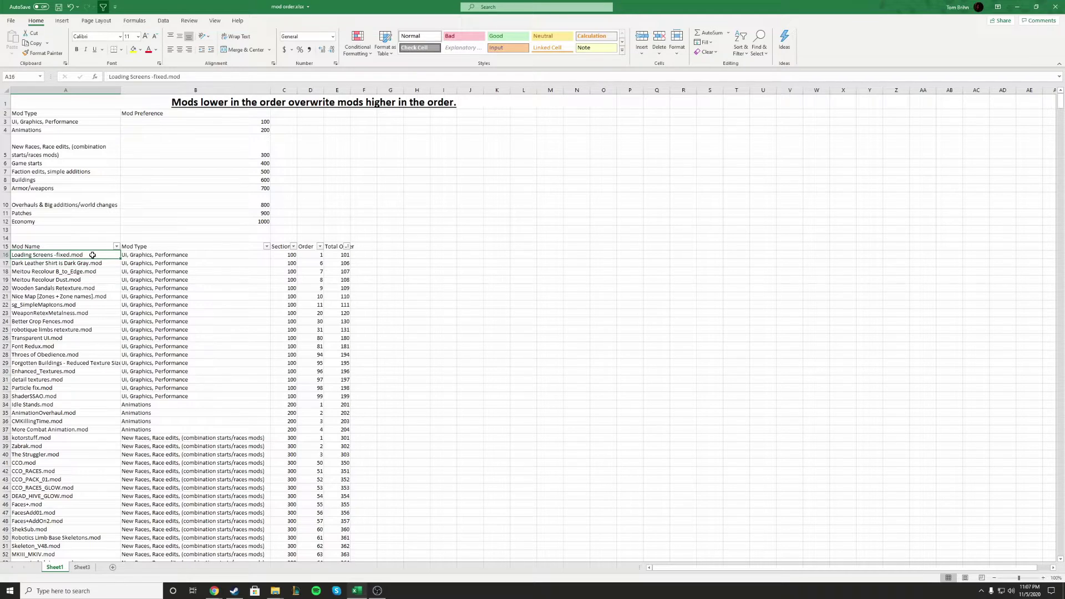
{"action": "key", "text": "ctrl+shift+Down"}
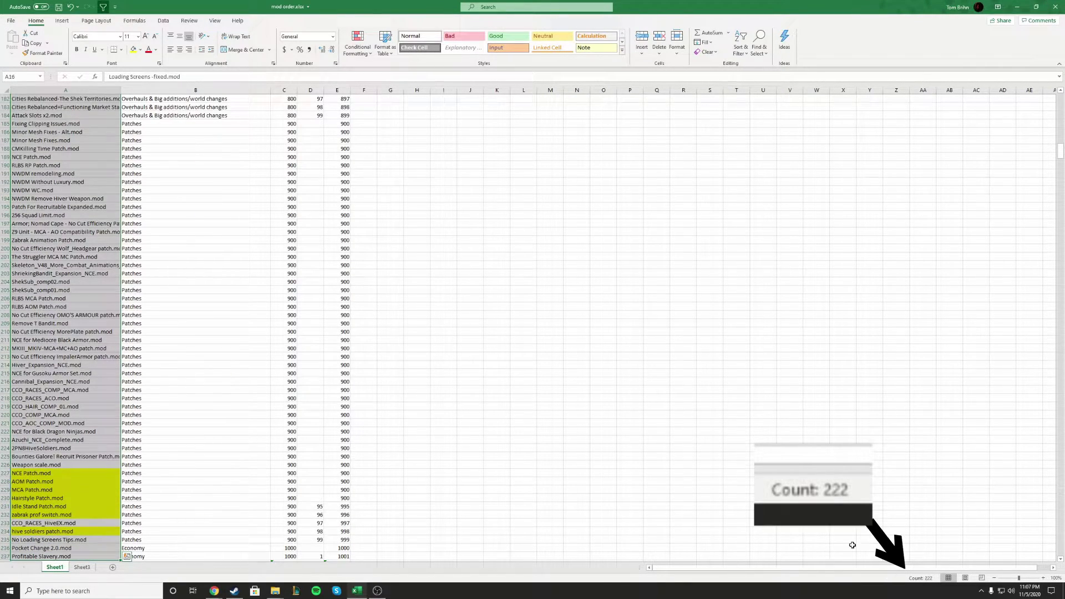
{"action": "left_click", "coordinate": [58, 202]}
{"action": "key", "text": "ctrl+Up"}
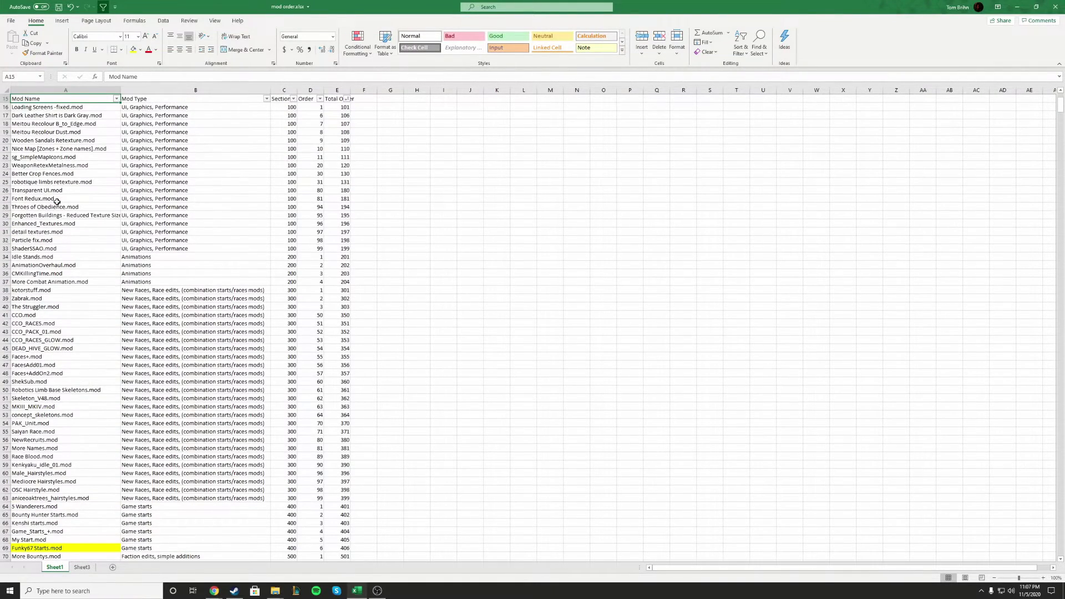
{"action": "scroll", "coordinate": [57, 202], "scroll_direction": "up", "scroll_amount": 5}
{"action": "left_click", "coordinate": [171, 232]}
{"action": "key", "text": "Up"}
{"action": "key", "text": "Up"}
{"action": "key", "text": "Up"}
{"action": "key", "text": "Up"}
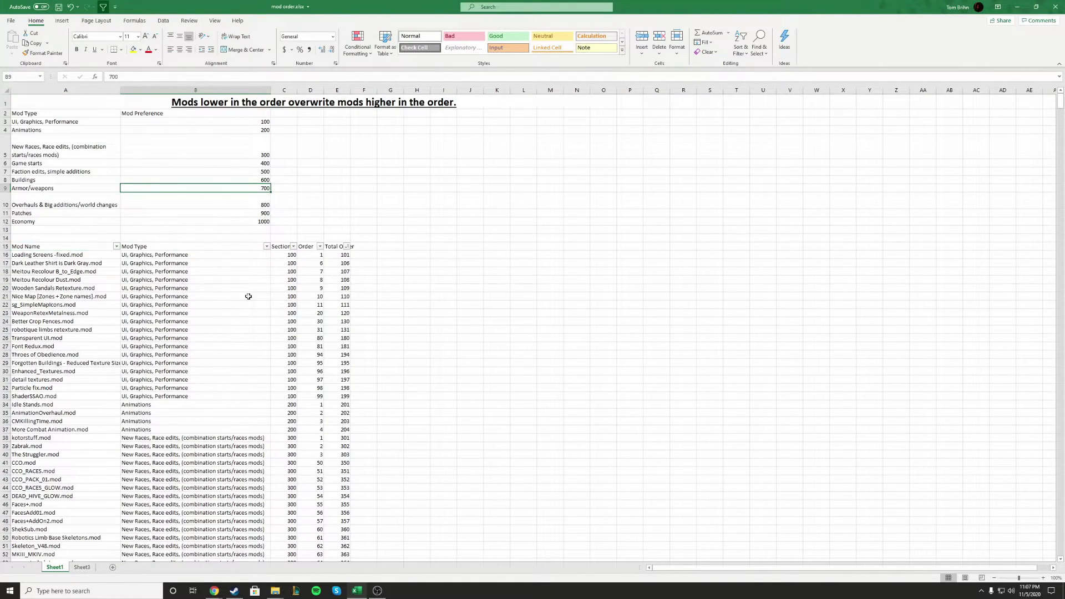
{"action": "left_click", "coordinate": [232, 313]}
{"action": "left_click", "coordinate": [204, 255]}
{"action": "left_click", "coordinate": [226, 305]}
{"action": "left_click", "coordinate": [238, 257]}
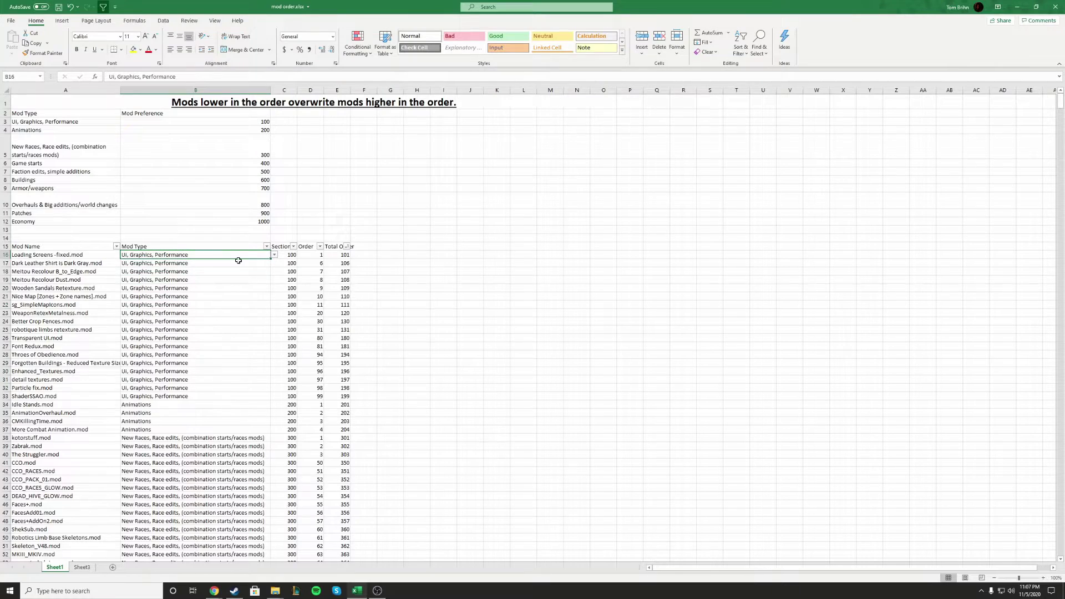
{"action": "left_click", "coordinate": [285, 254]}
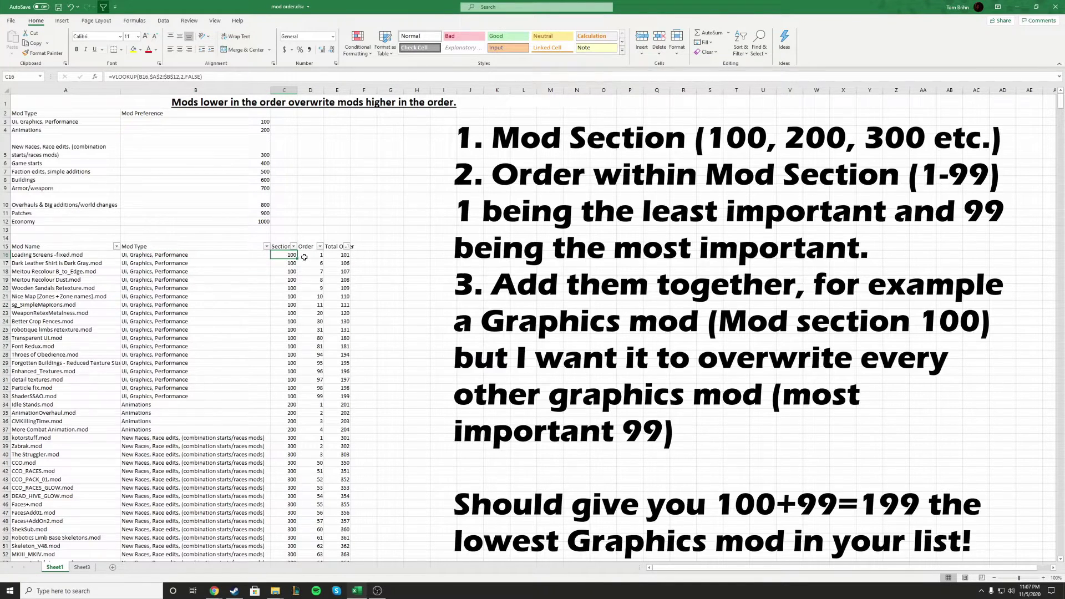
{"action": "left_click", "coordinate": [304, 257]}
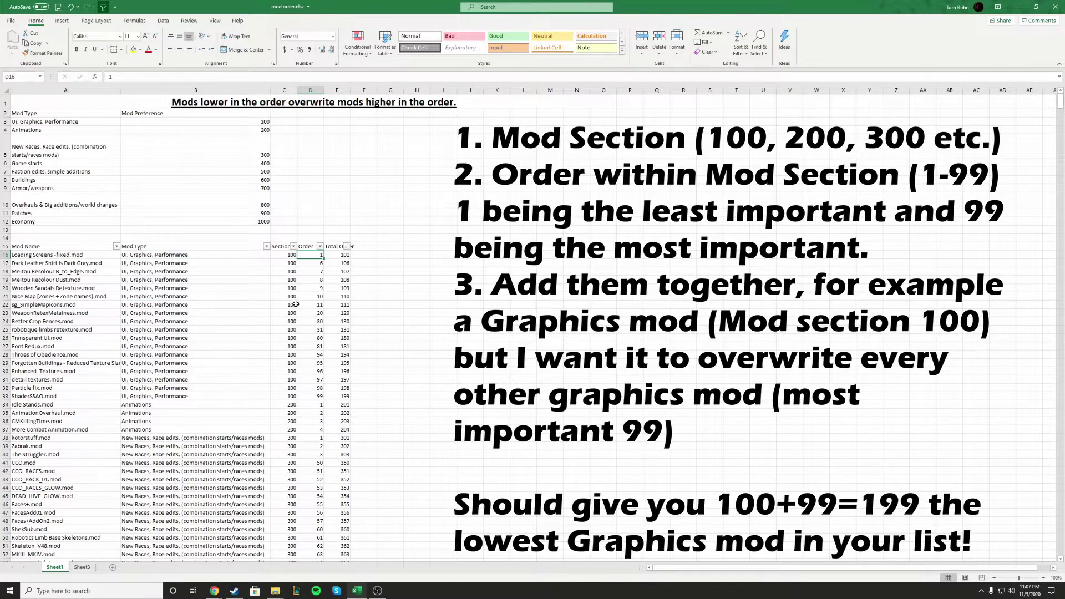
{"action": "left_click_drag", "start_coordinate": [290, 396], "coordinate": [289, 260]}
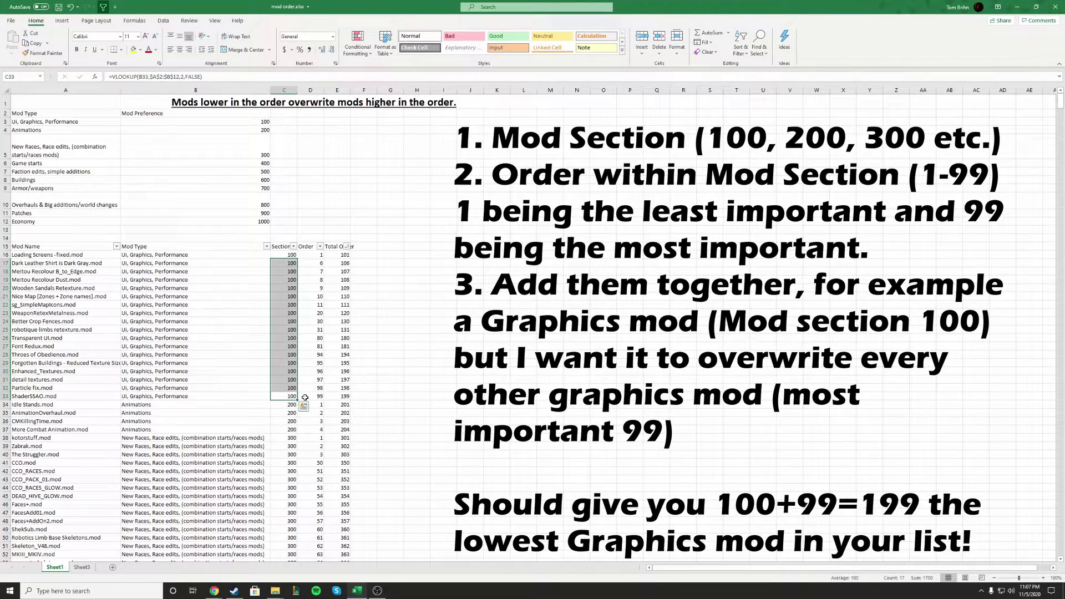
{"action": "left_click", "coordinate": [6, 396]}
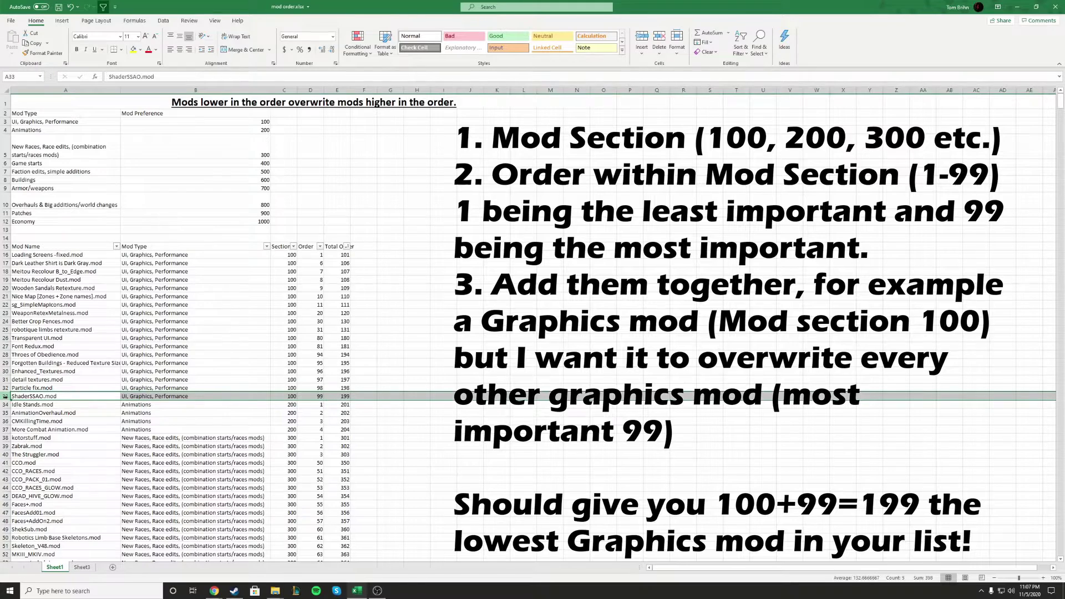
{"action": "left_click", "coordinate": [25, 397]}
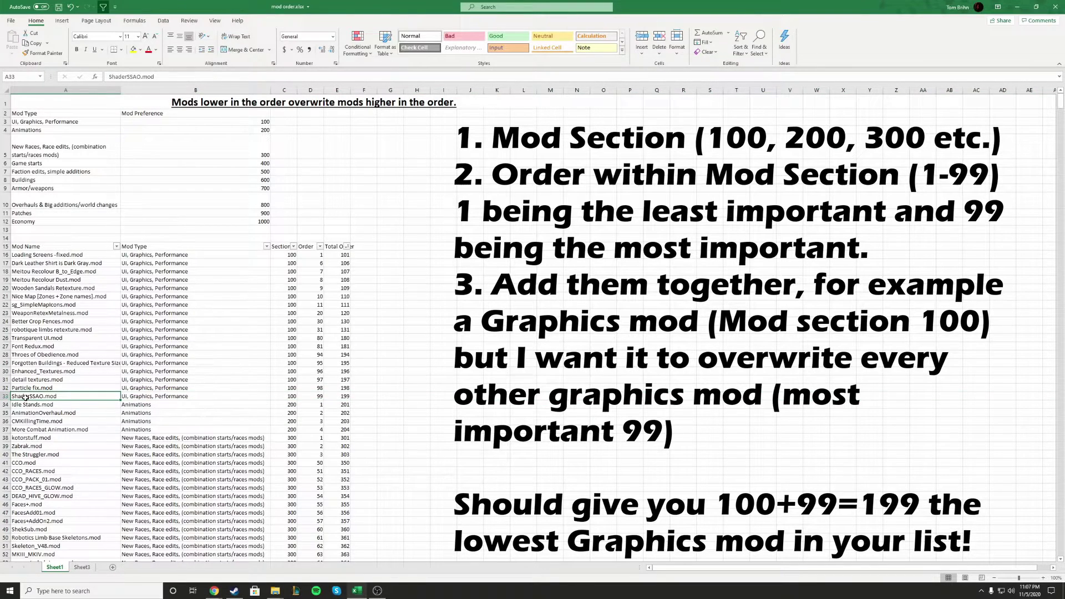
{"action": "left_click", "coordinate": [62, 372]}
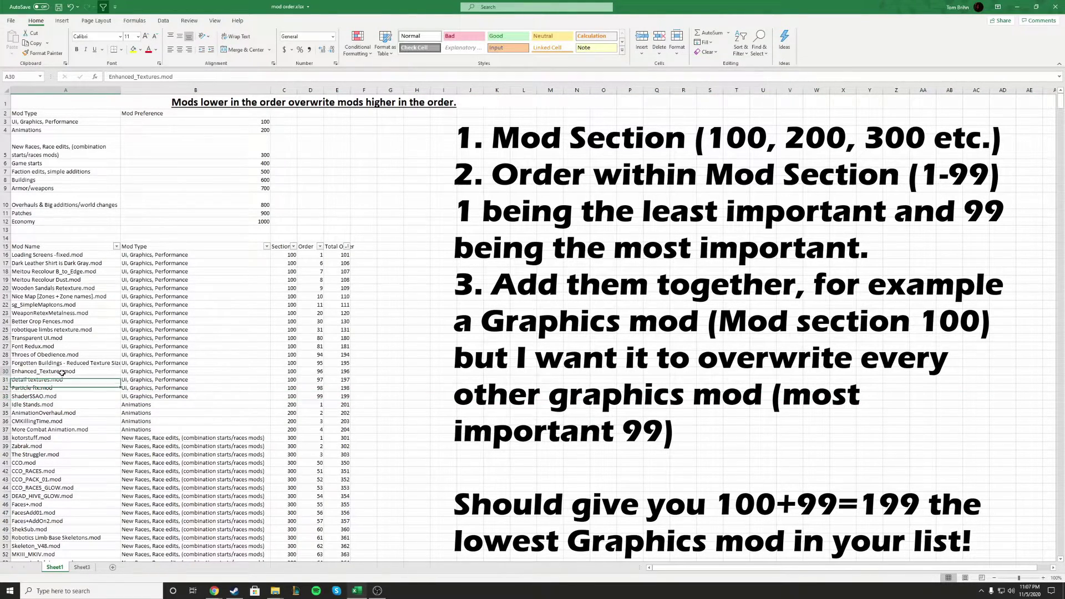
{"action": "left_click", "coordinate": [65, 382]}
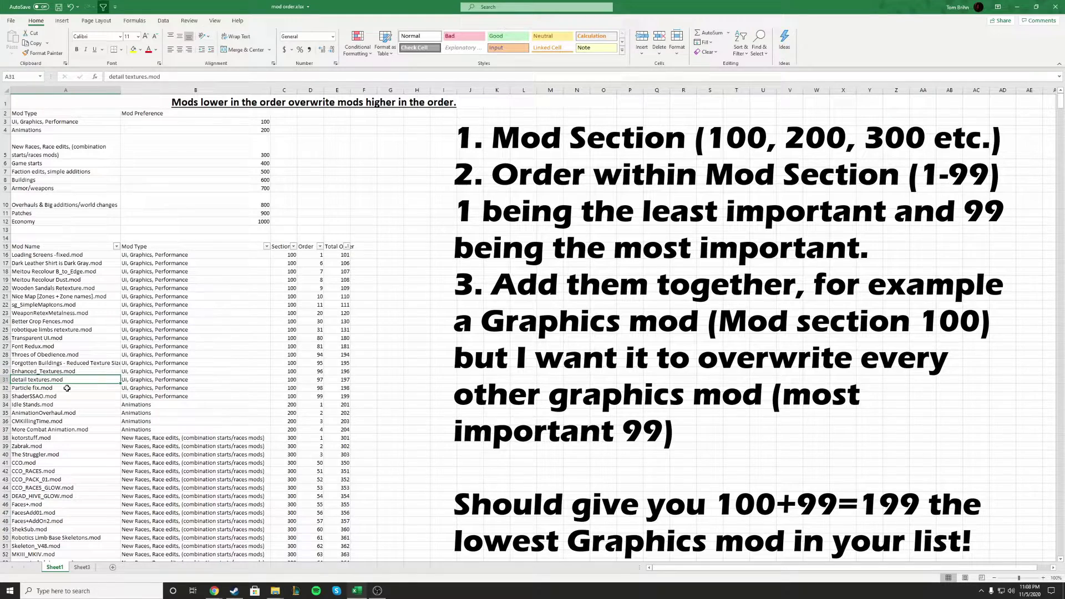
{"action": "left_click", "coordinate": [68, 388]}
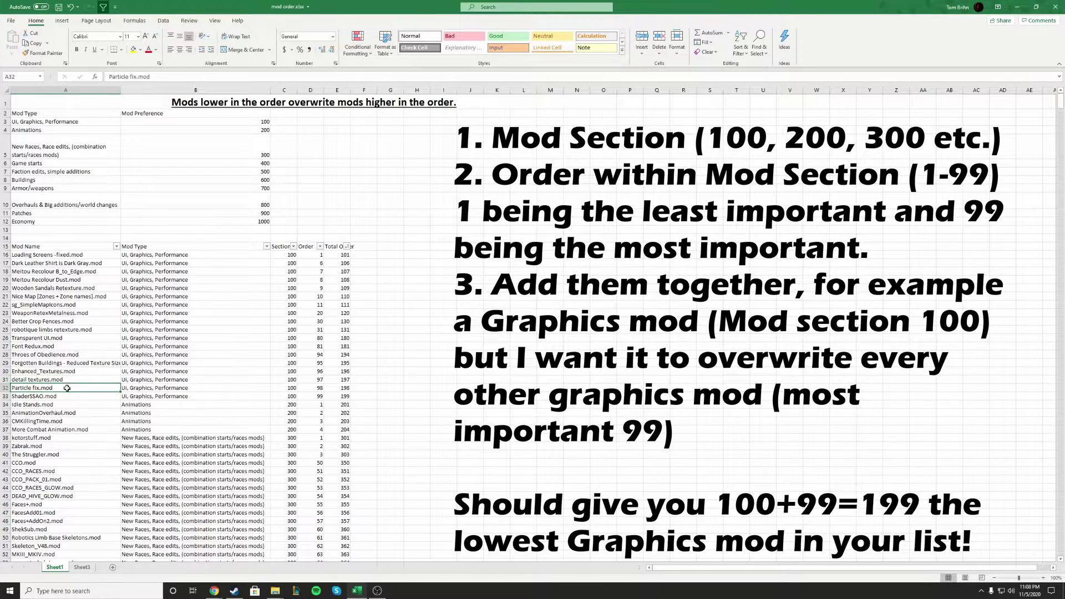
{"action": "left_click", "coordinate": [5, 387]}
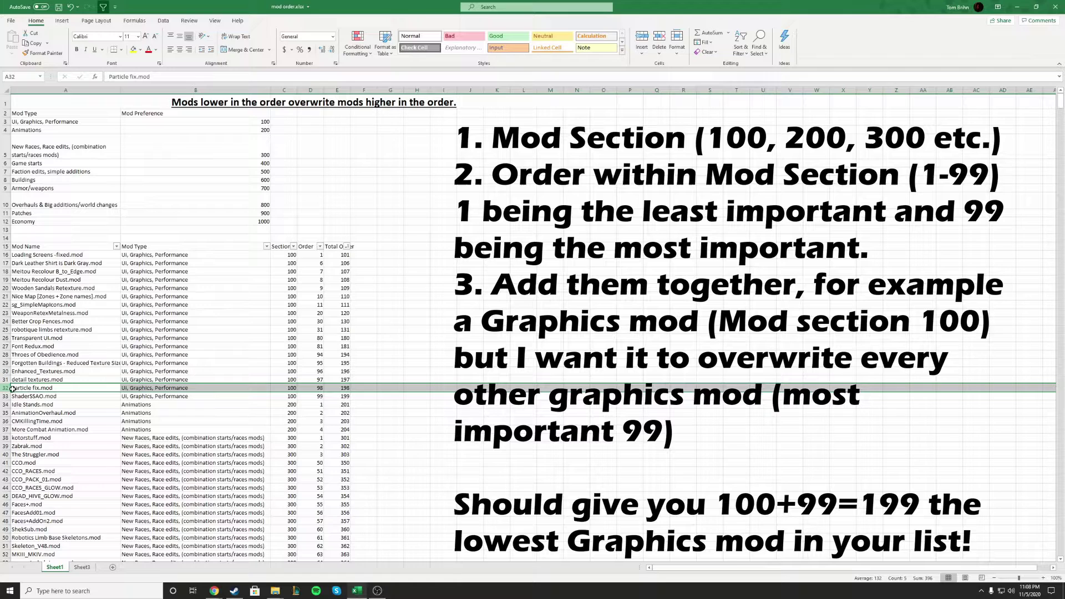
{"action": "left_click_drag", "start_coordinate": [44, 397], "coordinate": [13, 398]}
{"action": "left_click", "coordinate": [3, 397]}
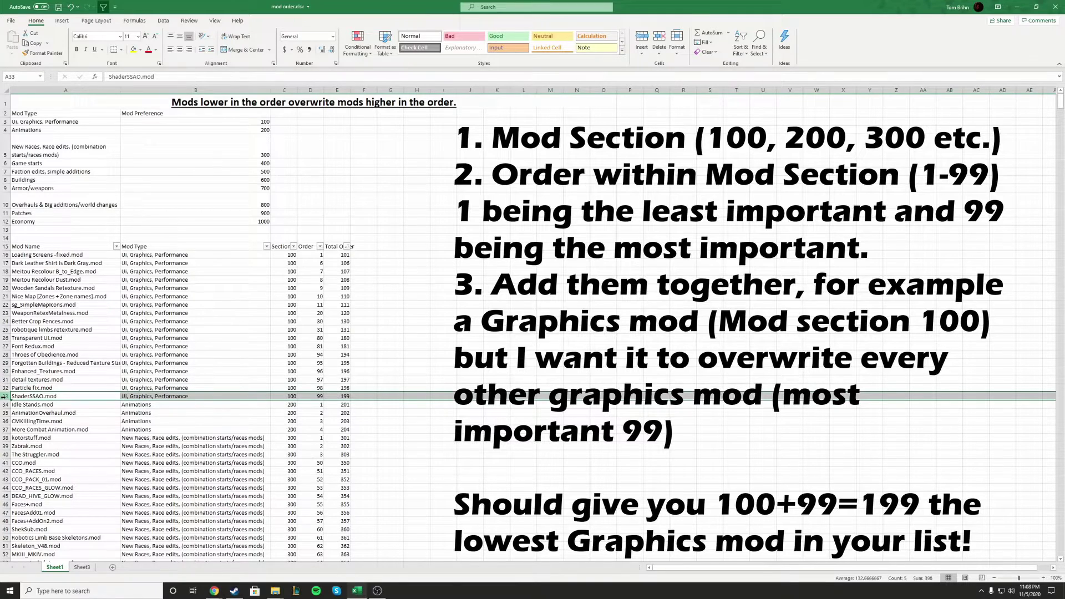
{"action": "left_click", "coordinate": [311, 396]}
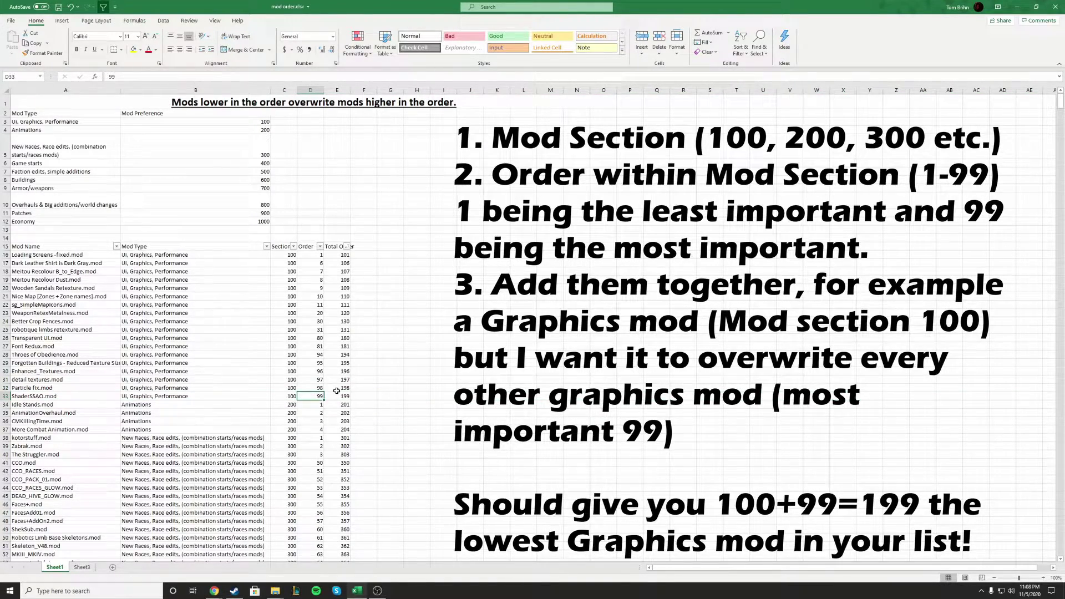
{"action": "left_click", "coordinate": [340, 397]}
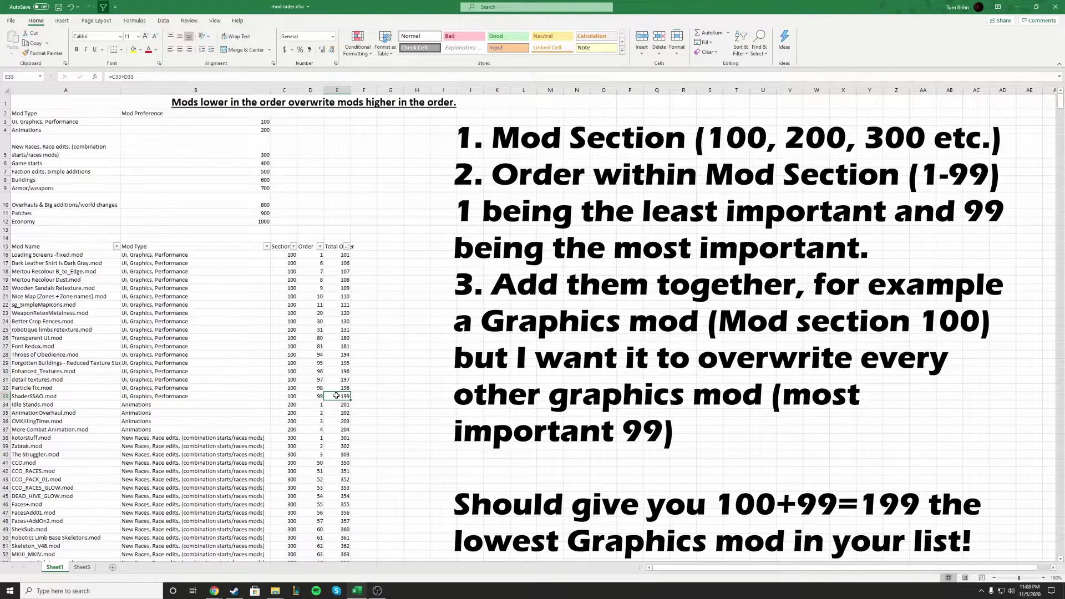
{"action": "double_click", "coordinate": [337, 396]}
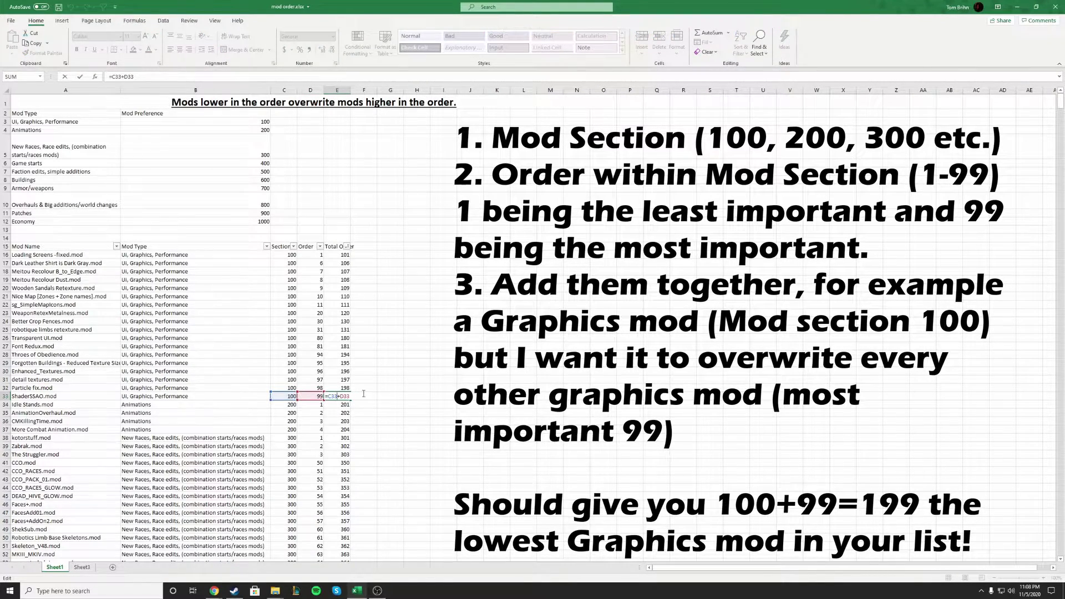
{"action": "key", "text": "Escape"}
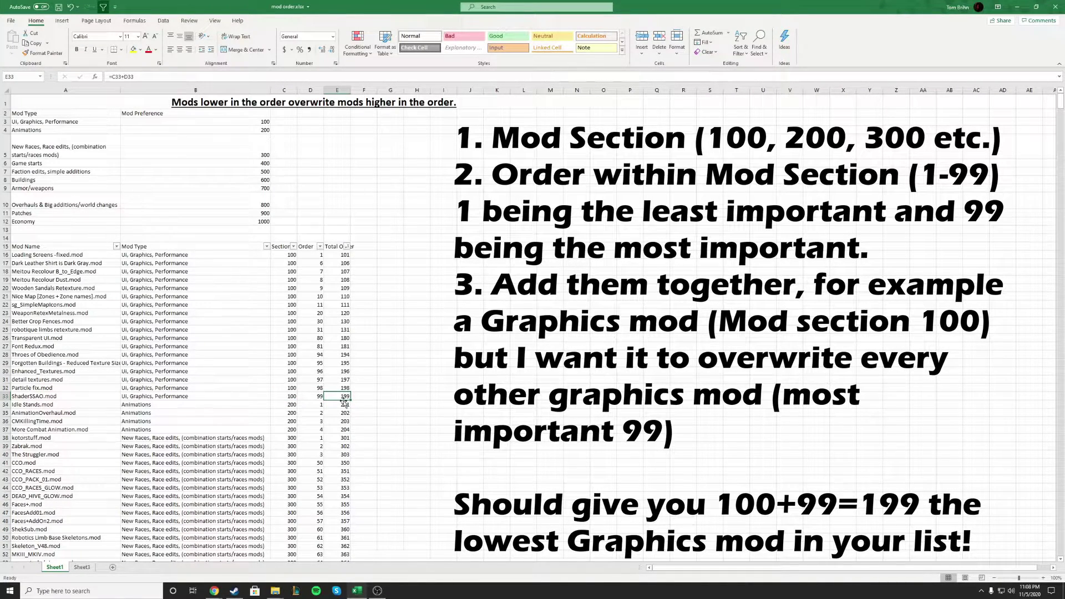
{"action": "left_click", "coordinate": [309, 397]}
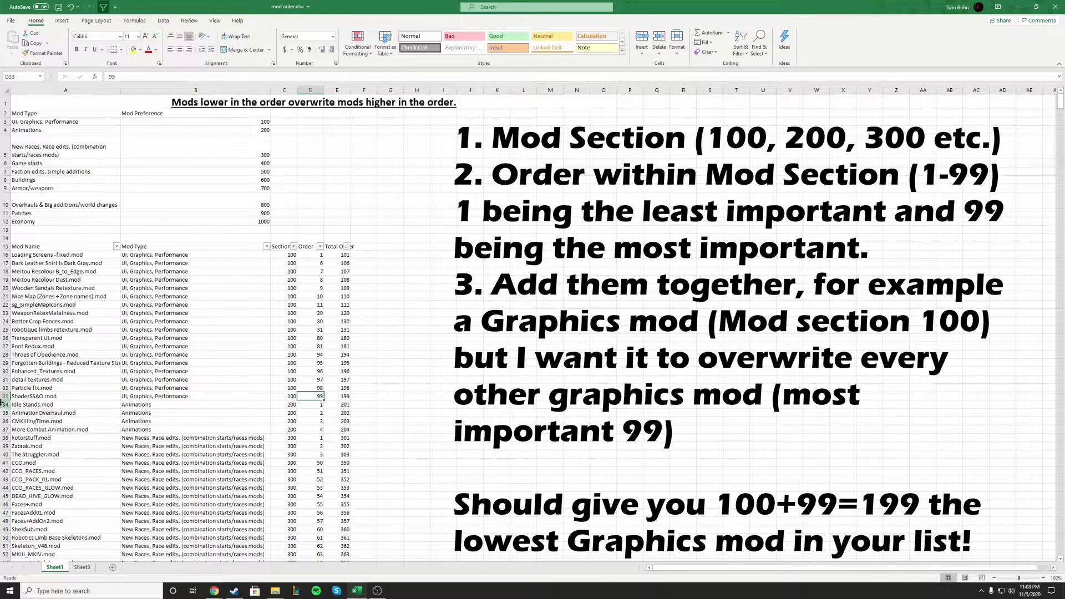
{"action": "left_click", "coordinate": [5, 396]}
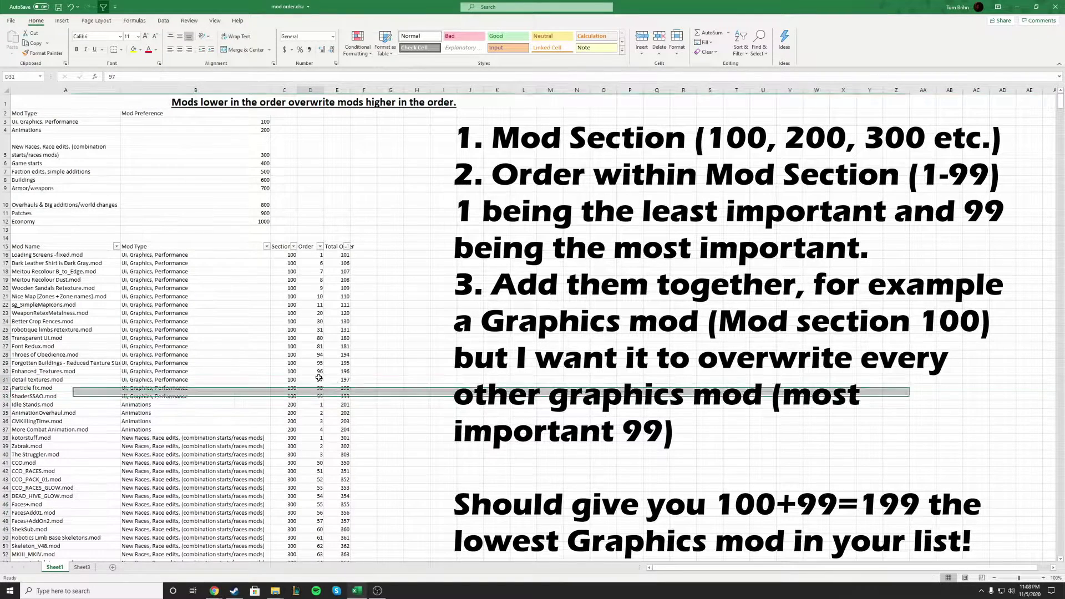
{"action": "left_click", "coordinate": [320, 379]}
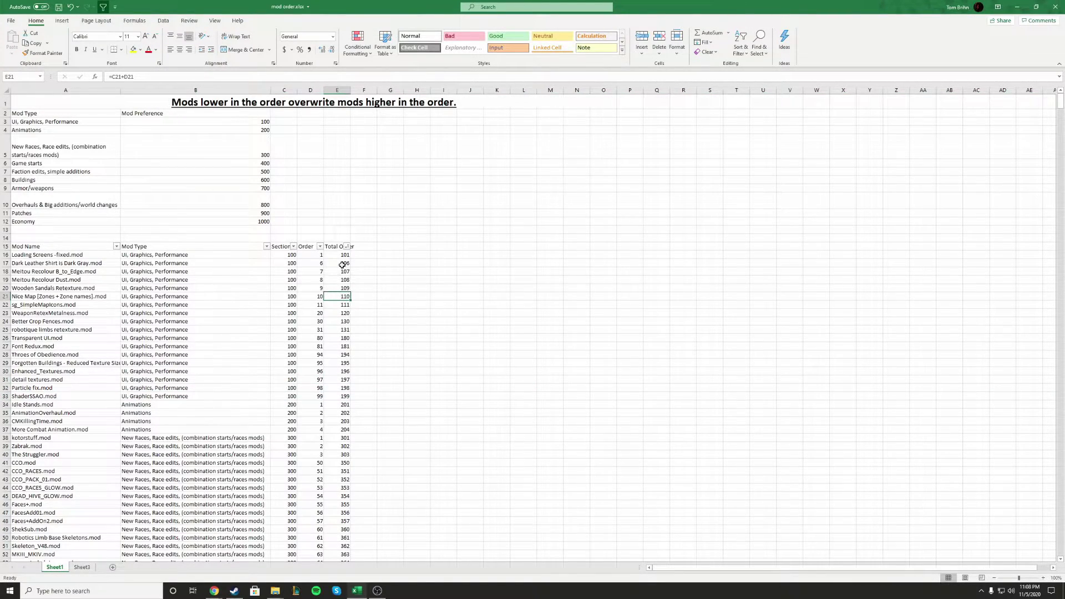
{"action": "left_click", "coordinate": [291, 255]}
{"action": "left_click_drag", "start_coordinate": [293, 256], "coordinate": [319, 288]}
{"action": "left_click", "coordinate": [314, 296]}
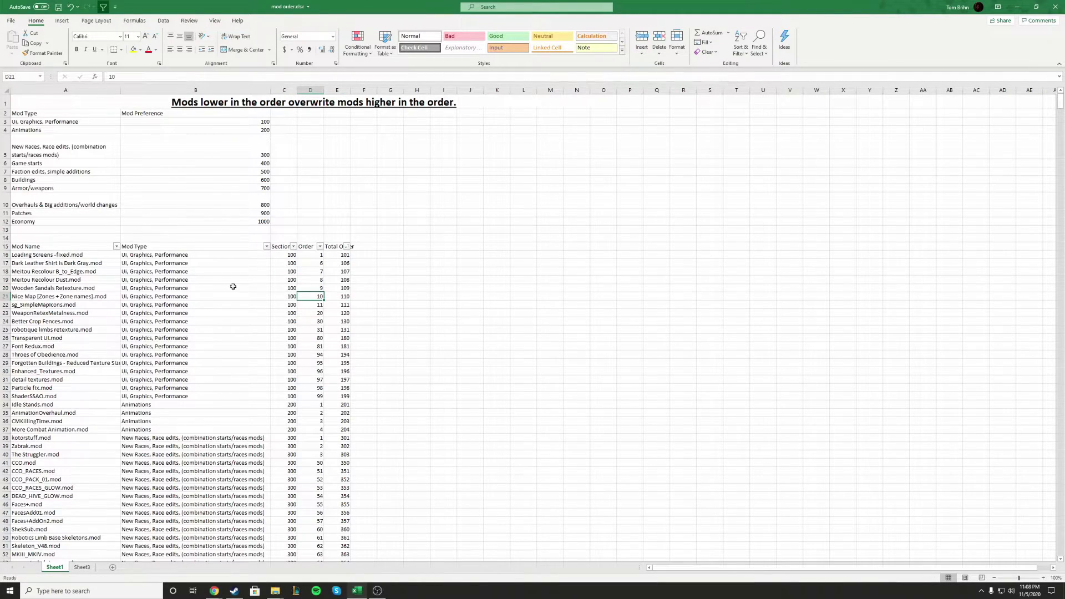
{"action": "scroll", "coordinate": [231, 283], "scroll_direction": "down", "scroll_amount": 2}
{"action": "left_click", "coordinate": [166, 415]}
{"action": "left_click_drag", "start_coordinate": [162, 365], "coordinate": [166, 415]}
{"action": "left_click", "coordinate": [166, 415]}
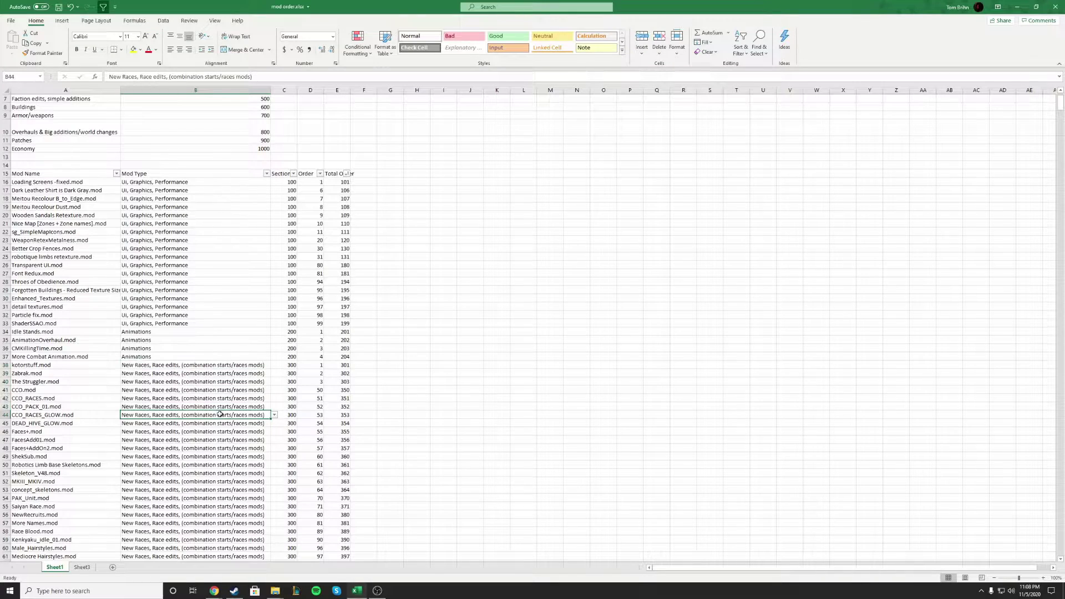
Return to the guide's New Races section and highlight its Race unlocks and Race Additions recap lines
{"action": "key", "text": "alt+Tab"}
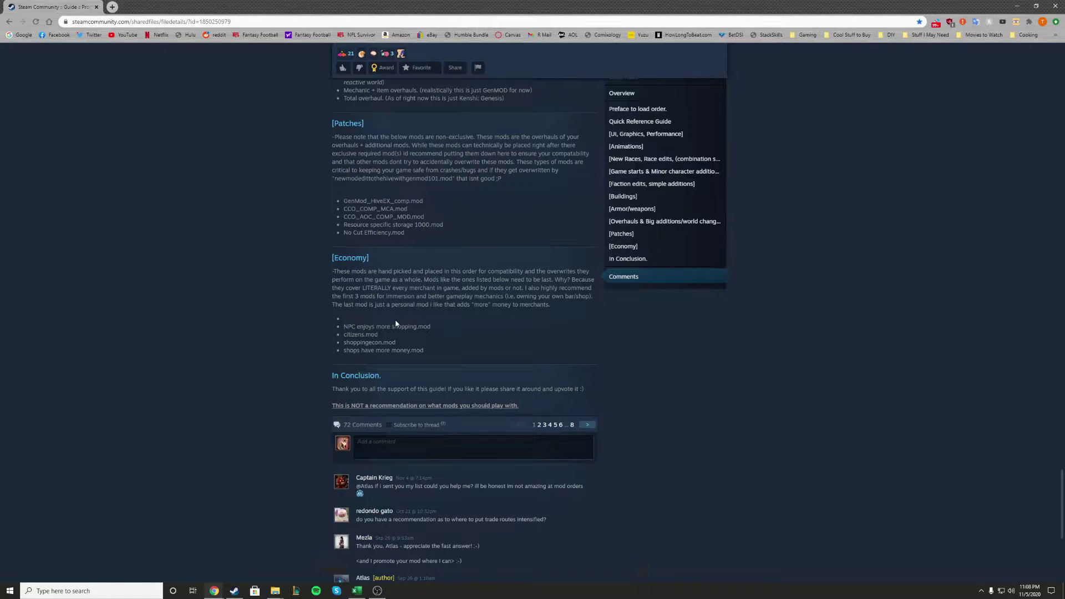
{"action": "scroll", "coordinate": [739, 172], "scroll_direction": "up", "scroll_amount": 10}
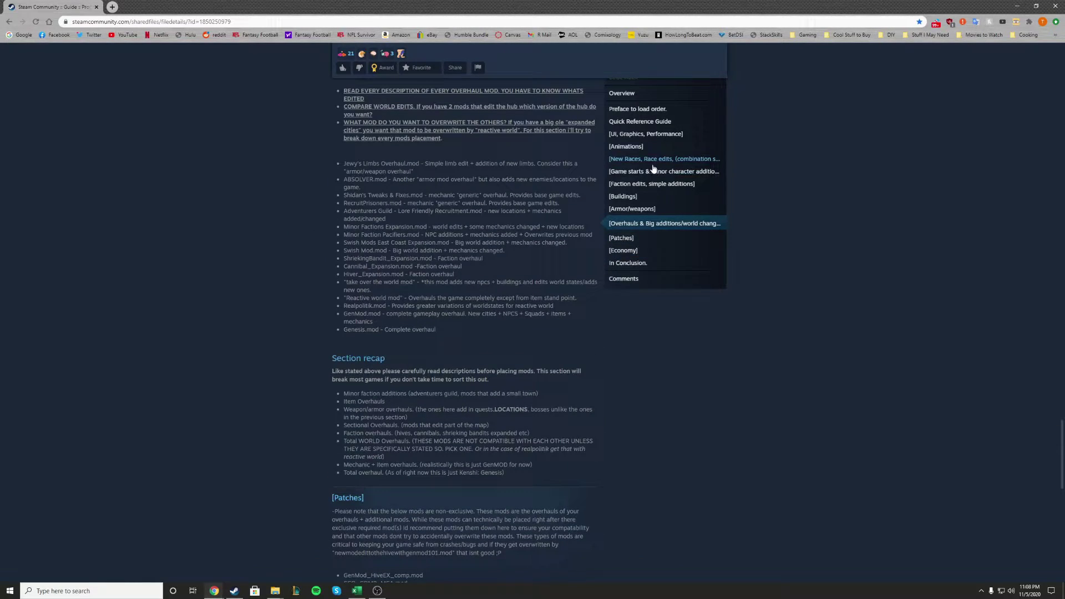
{"action": "left_click", "coordinate": [633, 159]}
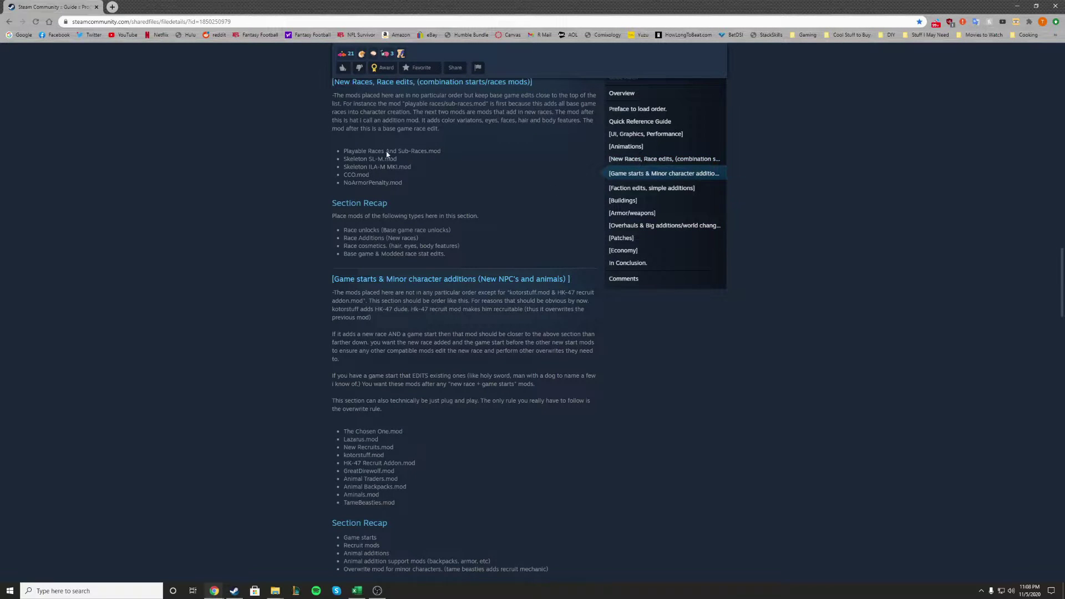
{"action": "triple_click", "coordinate": [367, 230]}
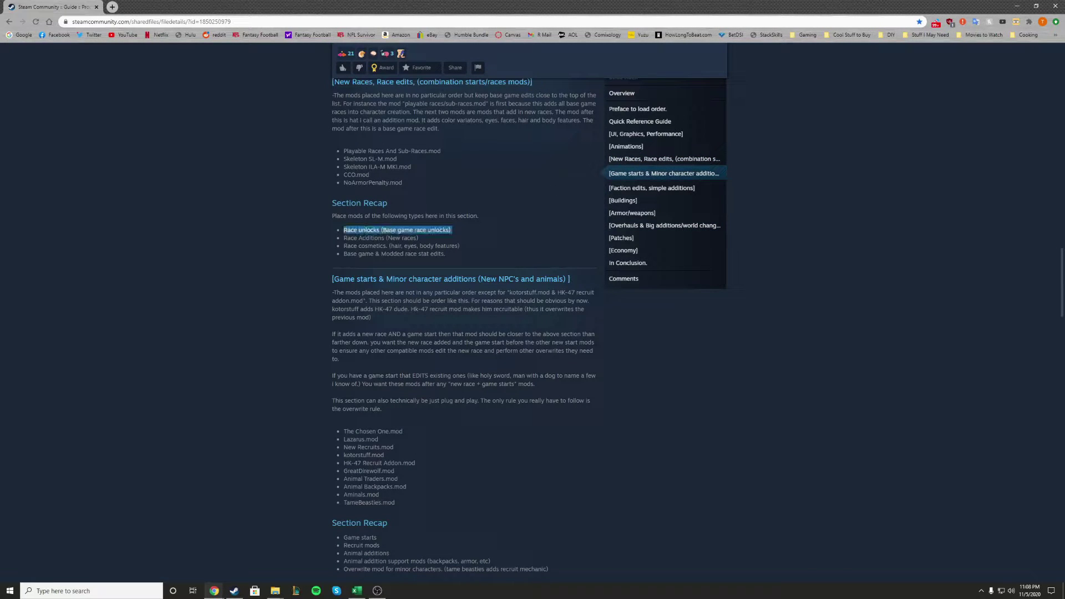
{"action": "triple_click", "coordinate": [360, 237]}
{"action": "left_click", "coordinate": [361, 238]}
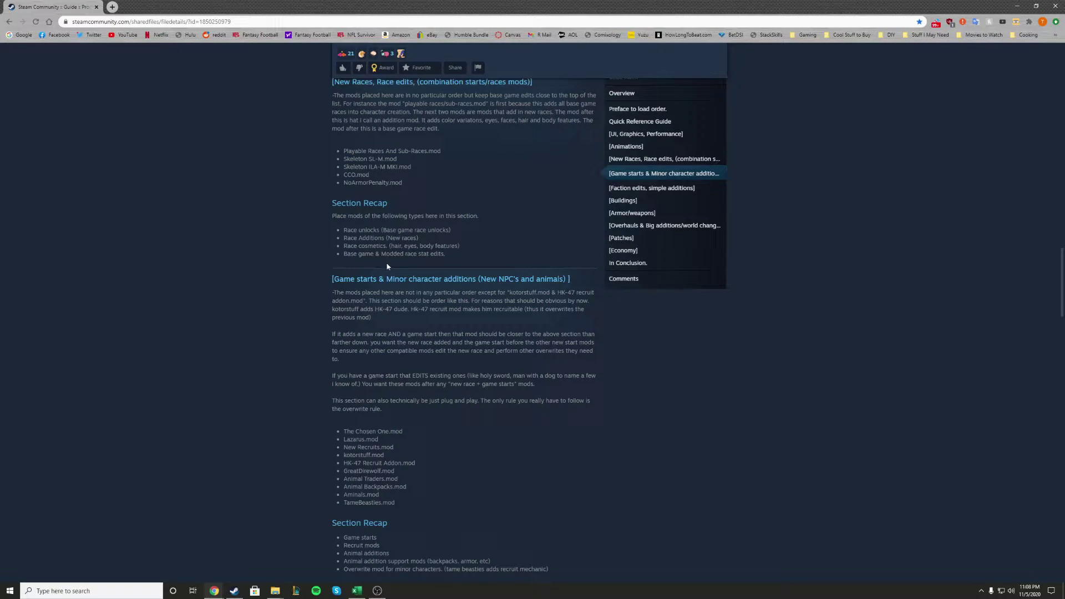
{"action": "key", "text": "alt+Tab"}
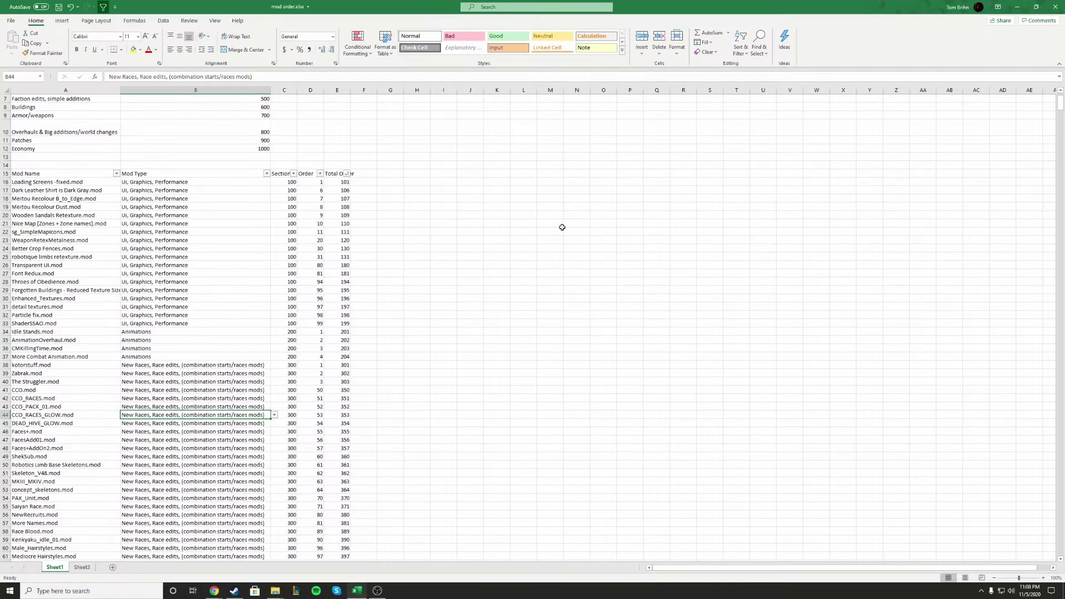
{"action": "left_click_drag", "start_coordinate": [123, 382], "coordinate": [222, 382]}
{"action": "scroll", "coordinate": [230, 370], "scroll_direction": "down", "scroll_amount": 1}
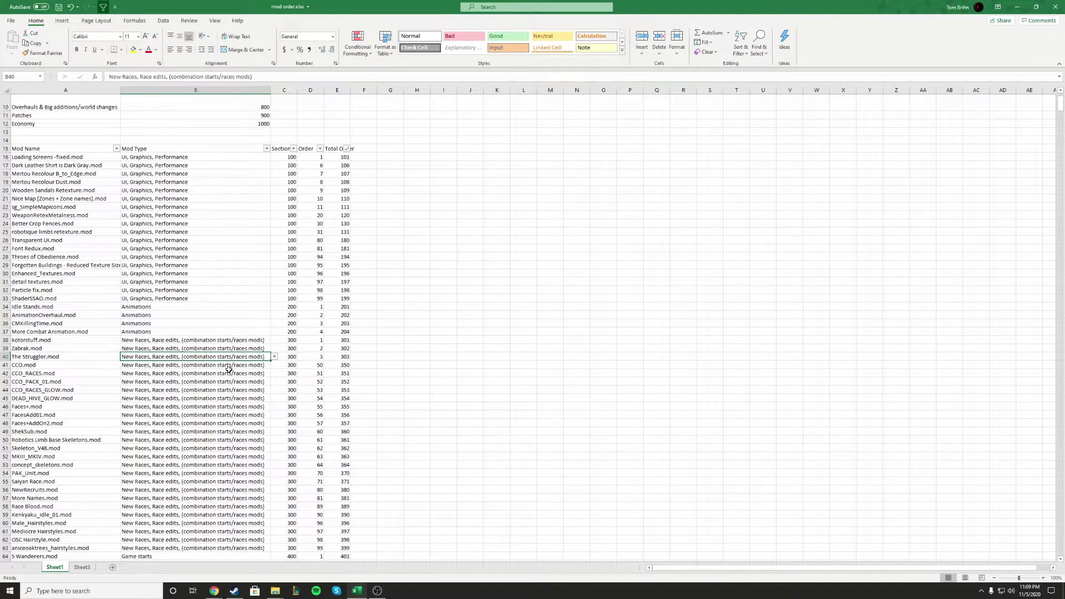
{"action": "scroll", "coordinate": [211, 370], "scroll_direction": "down", "scroll_amount": 5}
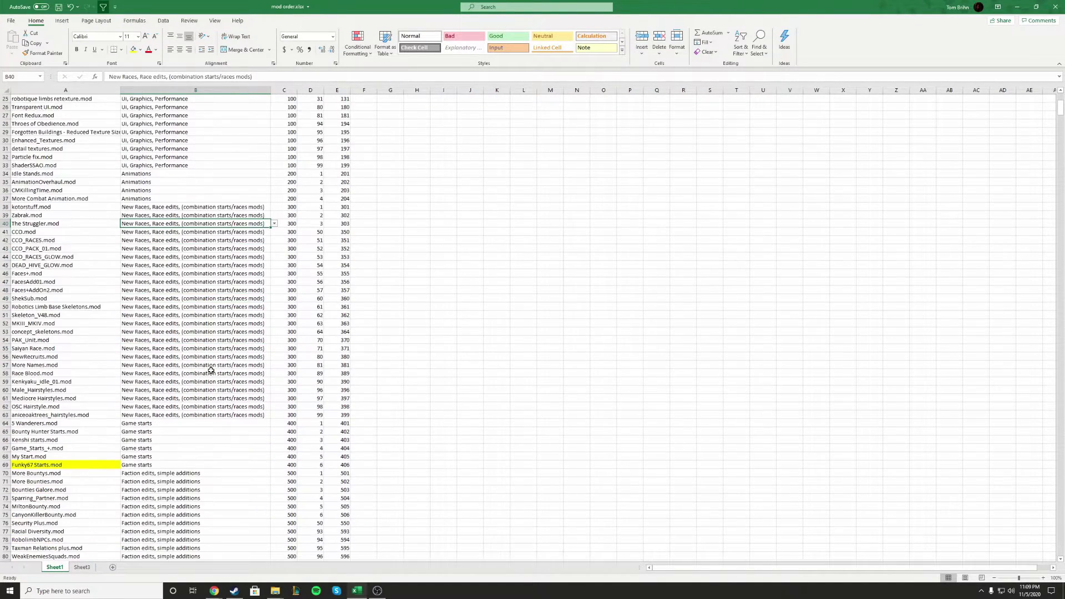
{"action": "left_click", "coordinate": [149, 434]}
{"action": "left_click_drag", "start_coordinate": [23, 426], "coordinate": [158, 455]}
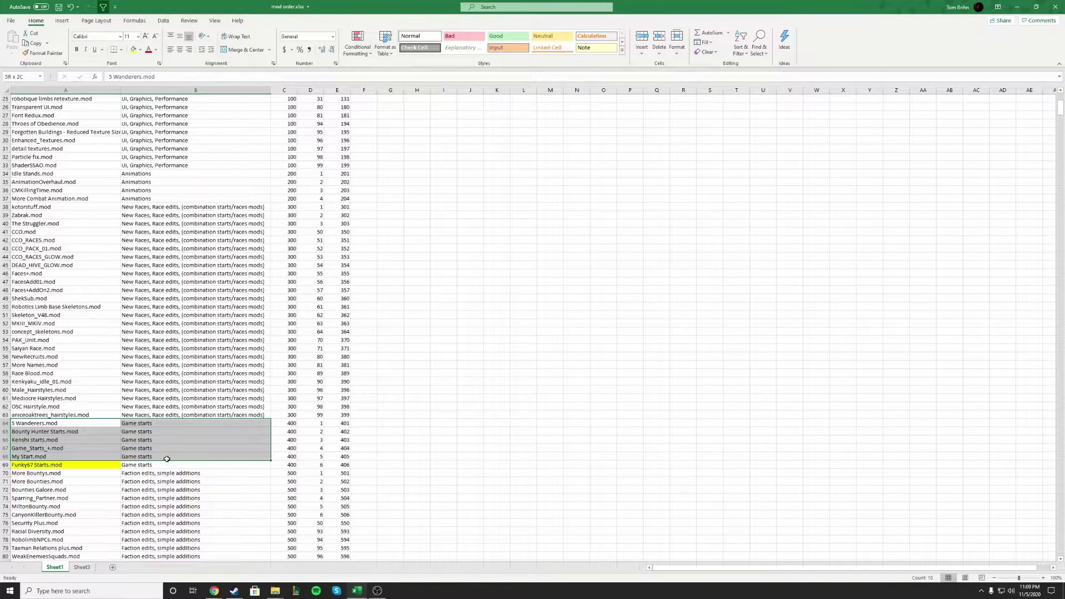
{"action": "left_click", "coordinate": [166, 474]}
{"action": "scroll", "coordinate": [166, 474], "scroll_direction": "down", "scroll_amount": 5}
{"action": "left_click_drag", "start_coordinate": [168, 350], "coordinate": [38, 458]}
{"action": "left_click_drag", "start_coordinate": [55, 348], "coordinate": [111, 365]}
{"action": "left_click", "coordinate": [111, 365]}
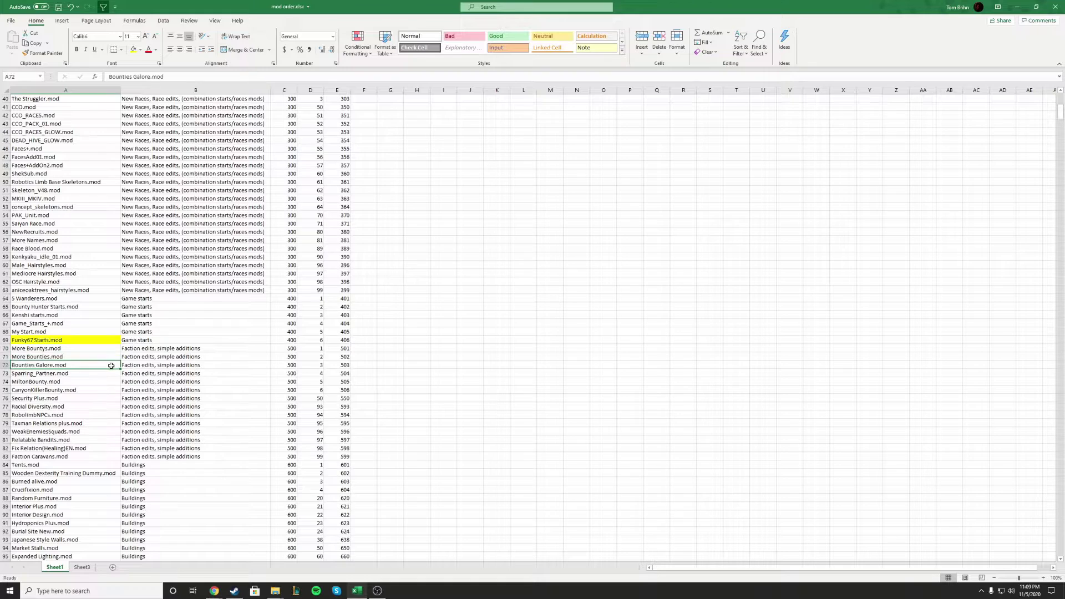
{"action": "double_click", "coordinate": [169, 349]}
{"action": "left_click", "coordinate": [182, 391]}
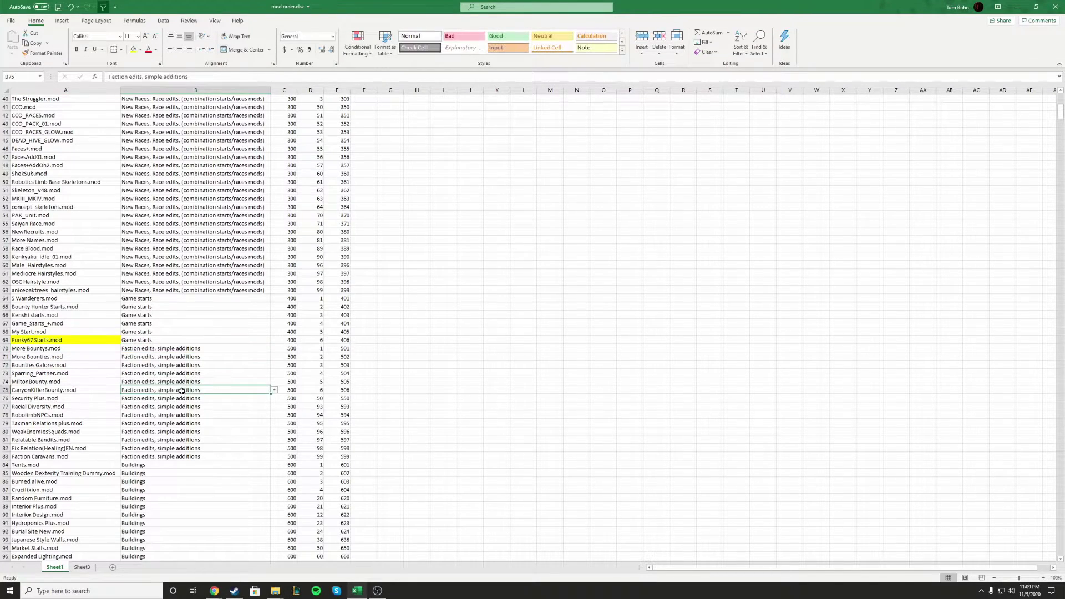
{"action": "left_click_drag", "start_coordinate": [205, 352], "coordinate": [59, 372]}
{"action": "left_click", "coordinate": [59, 372]}
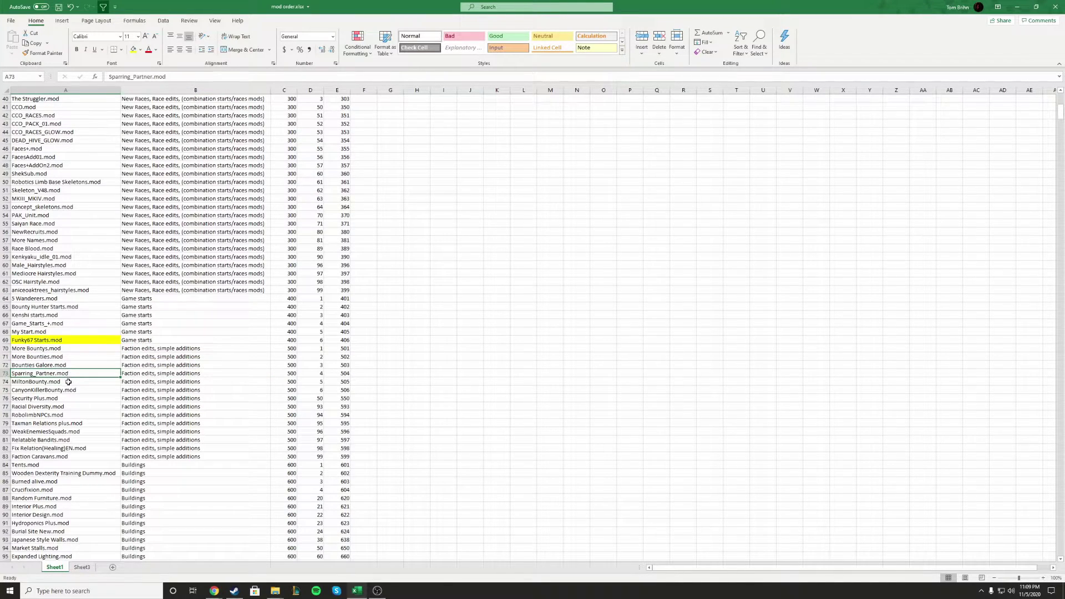
{"action": "left_click", "coordinate": [69, 382]}
{"action": "left_click", "coordinate": [51, 374]}
{"action": "left_click", "coordinate": [301, 348]}
{"action": "key", "text": "Up"}
{"action": "key", "text": "Up"}
{"action": "key", "text": "Up"}
{"action": "key", "text": "Up"}
{"action": "key", "text": "Up"}
{"action": "key", "text": "Up"}
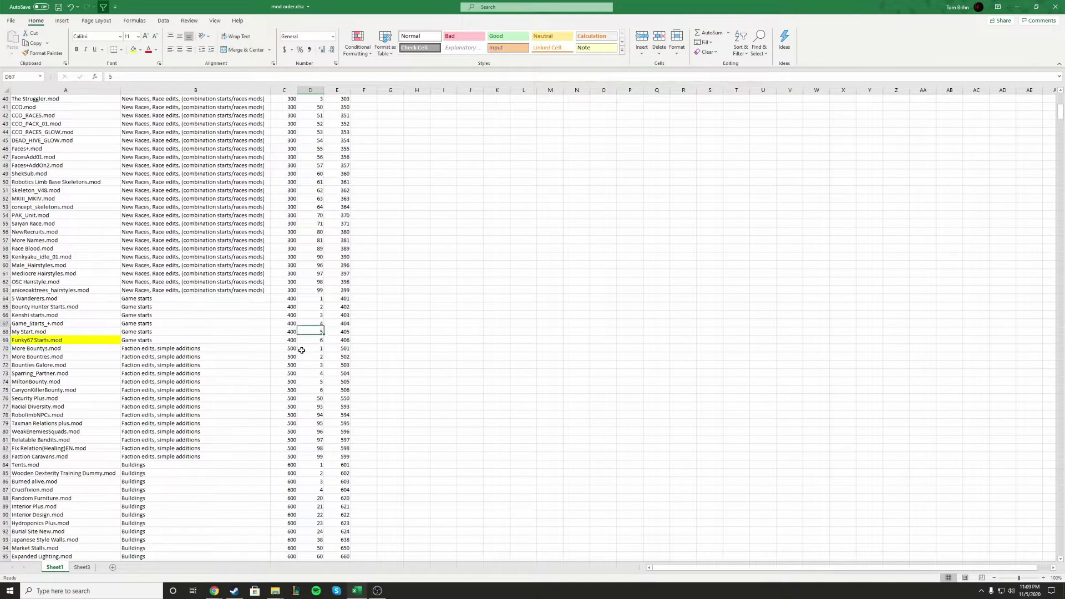
{"action": "key", "text": "Down"}
{"action": "key", "text": "Down"}
{"action": "key", "text": "Down"}
{"action": "key", "text": "Down"}
{"action": "key", "text": "Up"}
{"action": "key", "text": "Right"}
Sort the mod table by Total Order, smallest to largest
{"action": "key", "text": "ctrl+Up"}
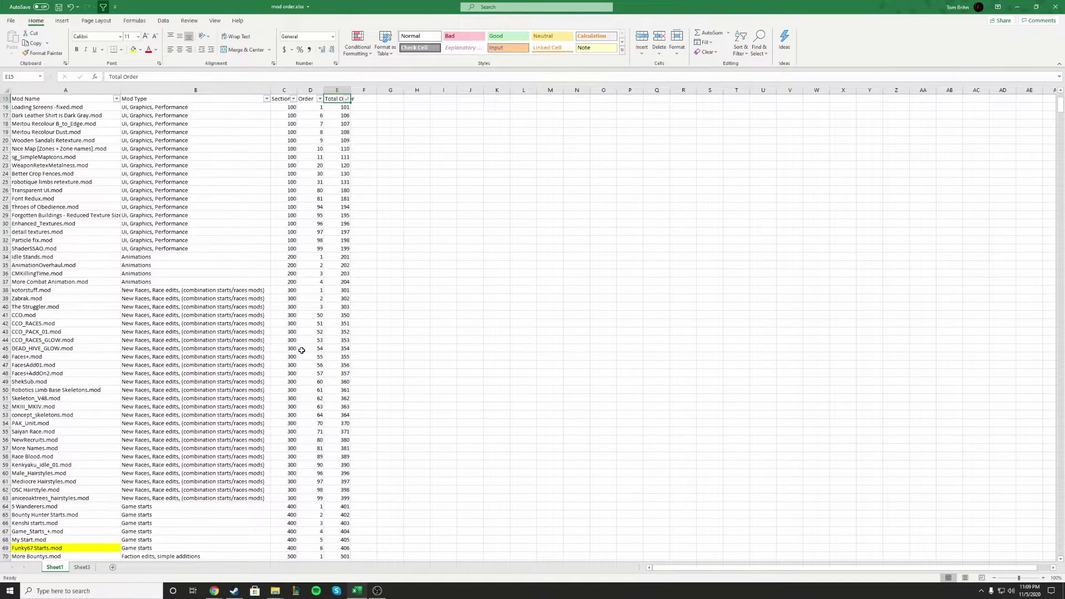
{"action": "scroll", "coordinate": [235, 341], "scroll_direction": "up", "scroll_amount": 5}
{"action": "left_click", "coordinate": [347, 246]}
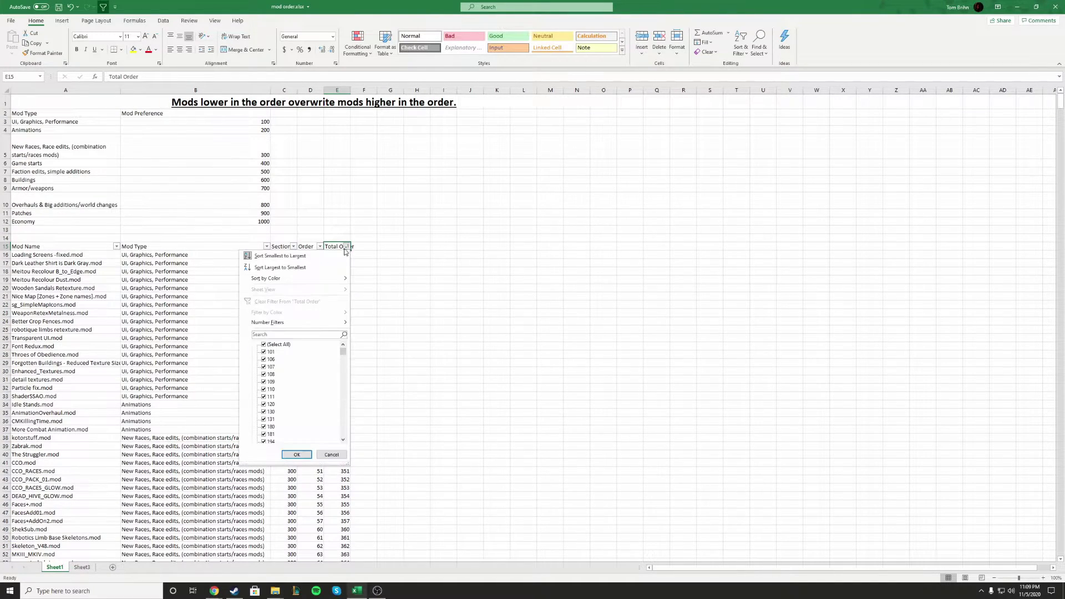
{"action": "left_click", "coordinate": [343, 254]}
{"action": "left_click", "coordinate": [343, 254]}
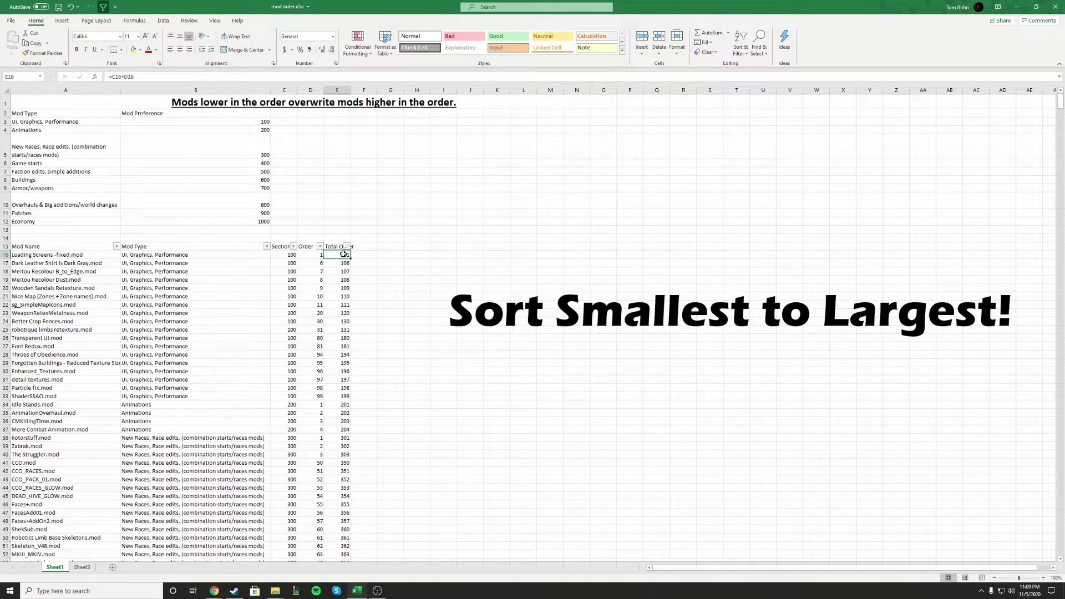
Verify the Economy mods (preference 1000) sit at the bottom, ending with Pocket Change 2.0.mod
{"action": "left_click_drag", "start_coordinate": [231, 221], "coordinate": [111, 221]}
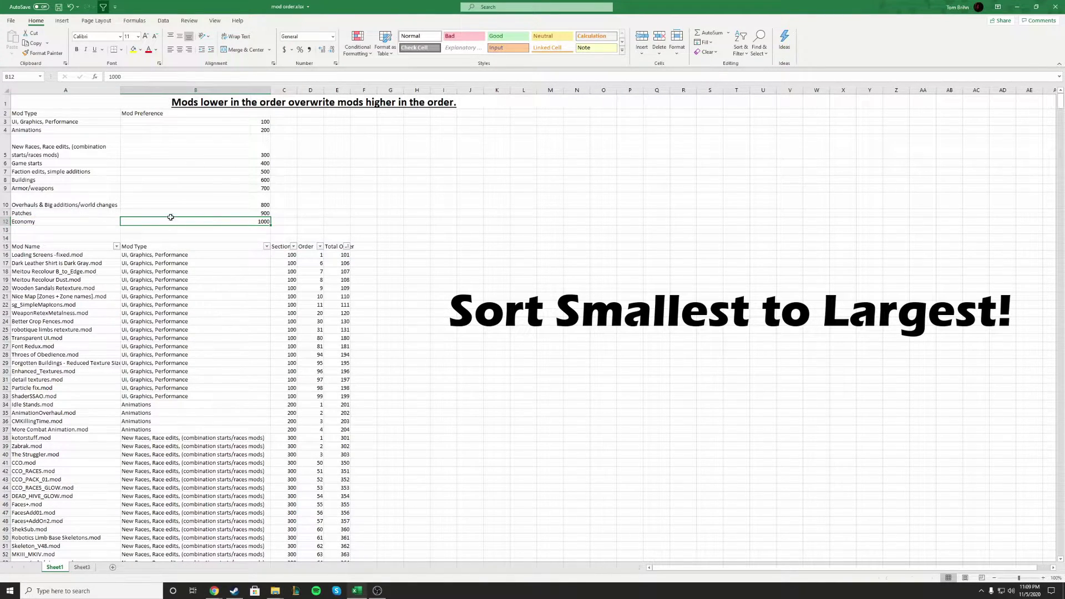
{"action": "left_click", "coordinate": [255, 222]}
{"action": "left_click", "coordinate": [168, 345]}
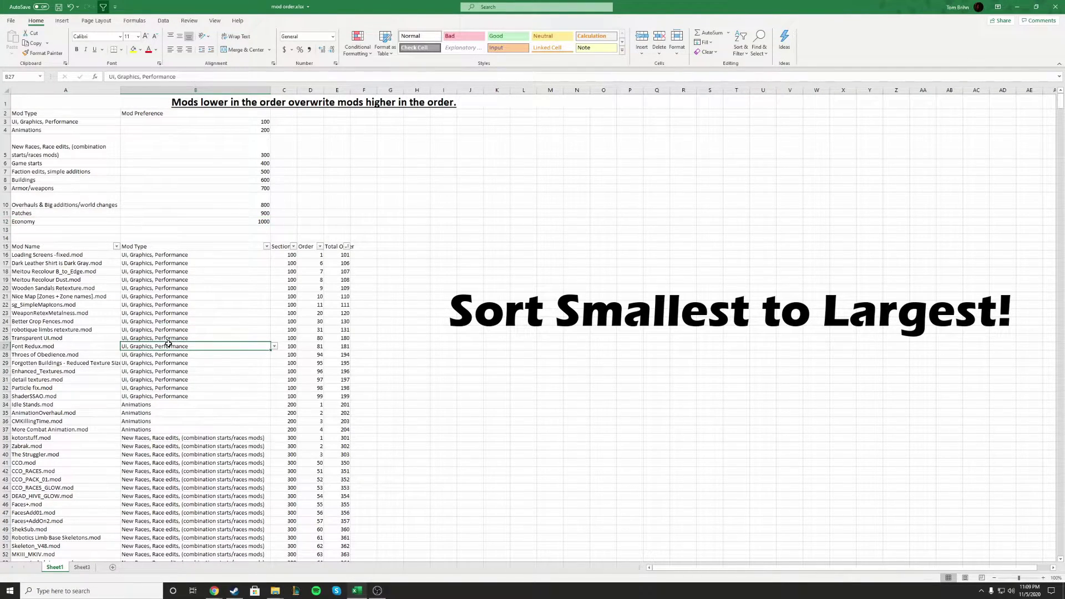
{"action": "scroll", "coordinate": [169, 345], "scroll_direction": "down", "scroll_amount": 20}
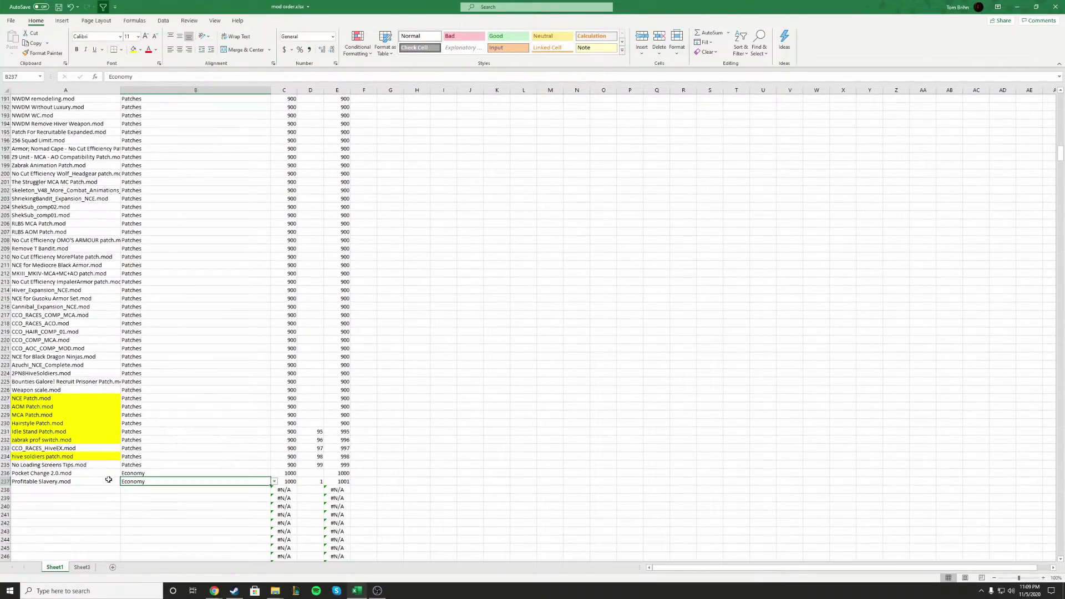
{"action": "left_click", "coordinate": [89, 473]}
{"action": "left_click_drag", "start_coordinate": [90, 473], "coordinate": [342, 482]}
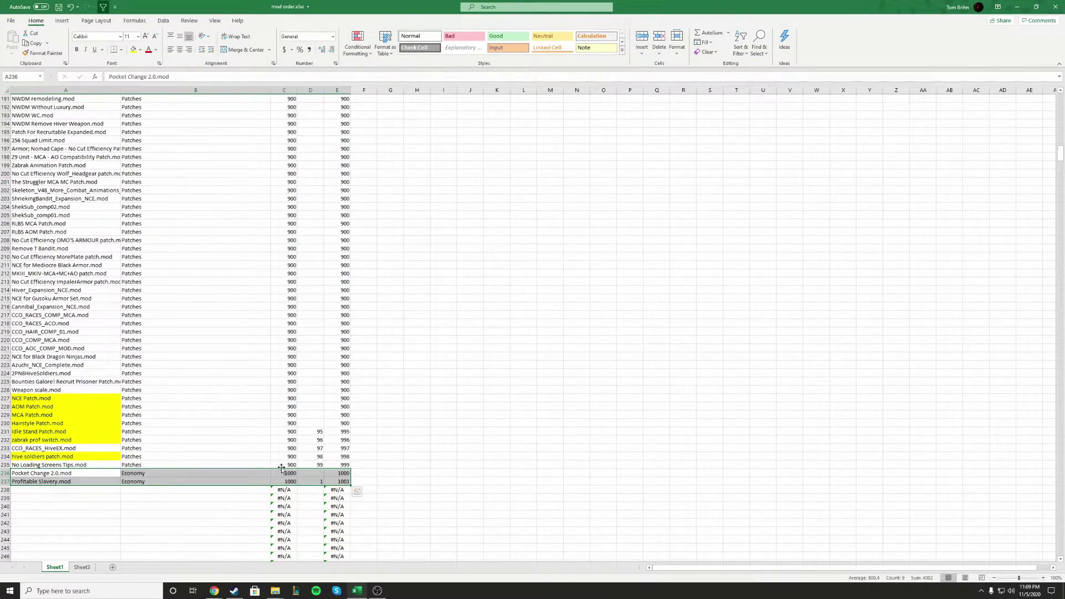
{"action": "key", "text": "ctrl+Up"}
{"action": "scroll", "coordinate": [118, 216], "scroll_direction": "up", "scroll_amount": 2}
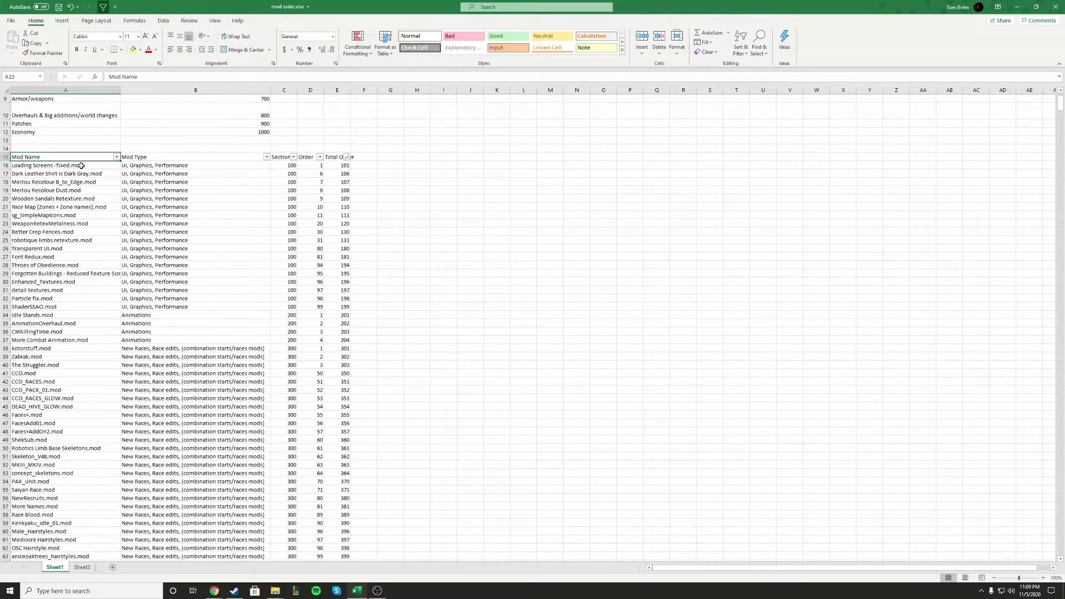
{"action": "left_click", "coordinate": [81, 166]}
Open mods.cfg from Kenshi's data folder in Notepad
{"action": "mouse_move", "coordinate": [276, 591]}
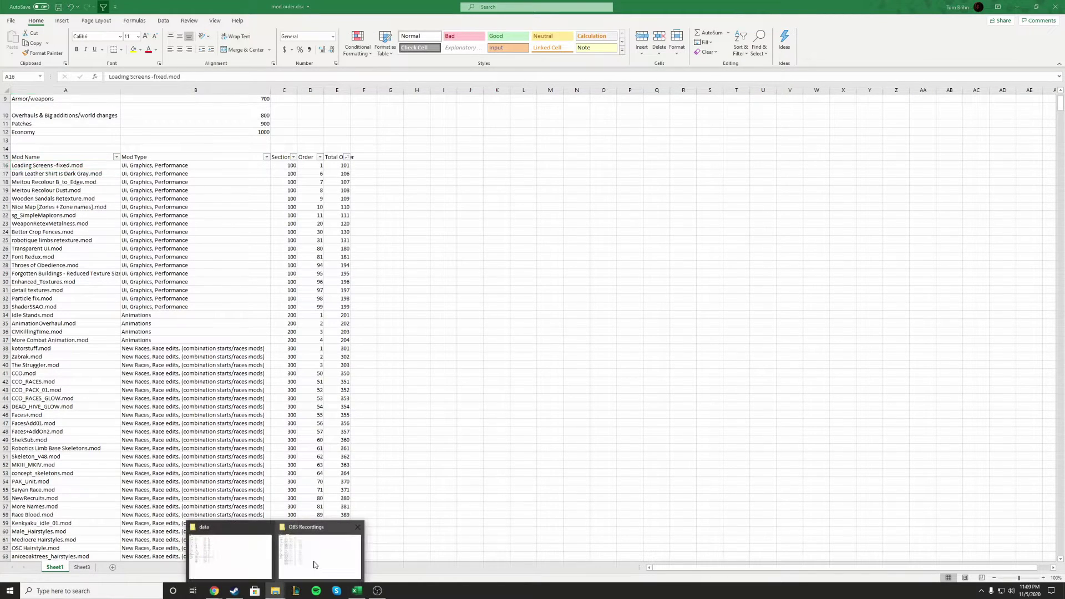
{"action": "left_click", "coordinate": [230, 563]}
{"action": "left_click", "coordinate": [272, 28]}
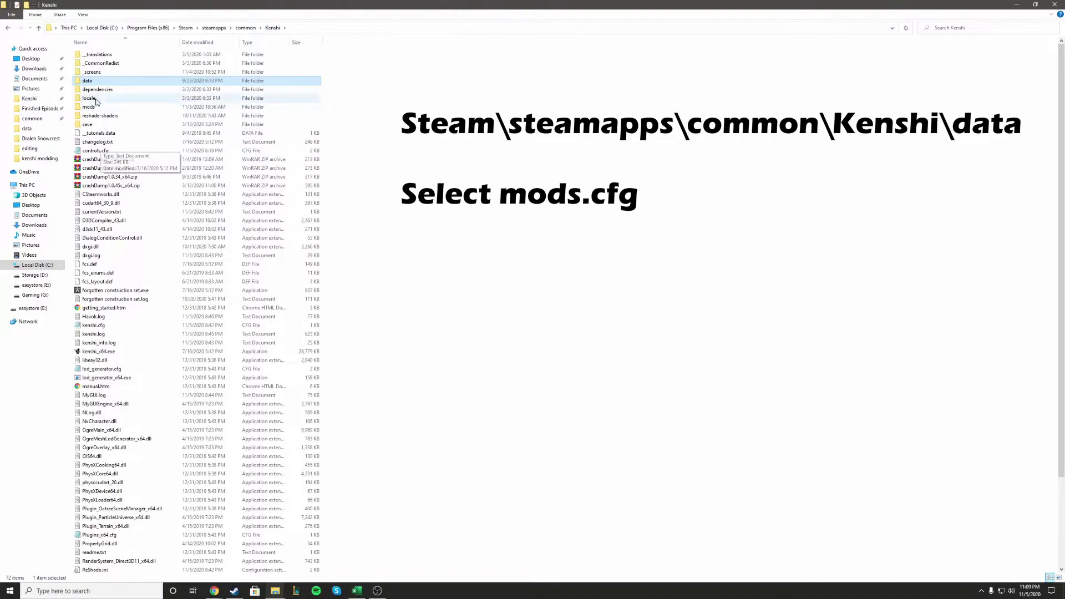
{"action": "double_click", "coordinate": [88, 81]}
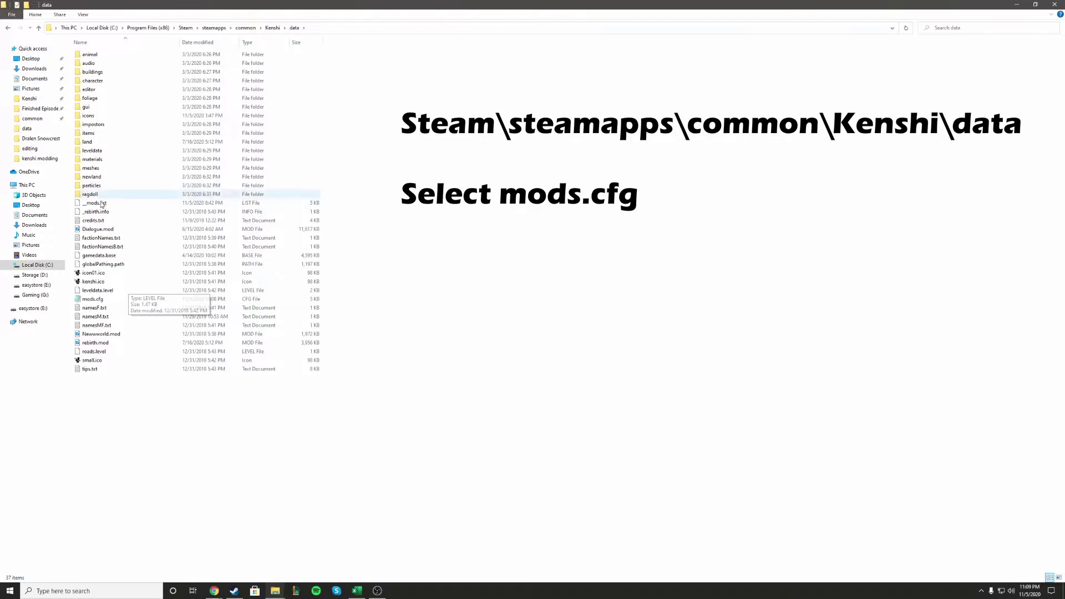
{"action": "left_click", "coordinate": [127, 302]}
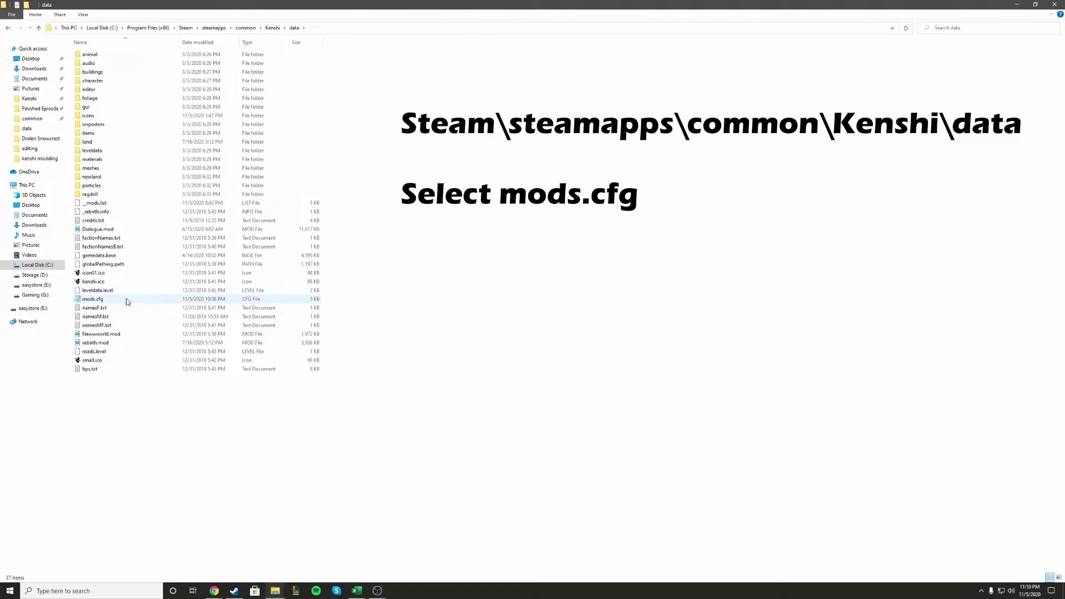
{"action": "double_click", "coordinate": [127, 301]}
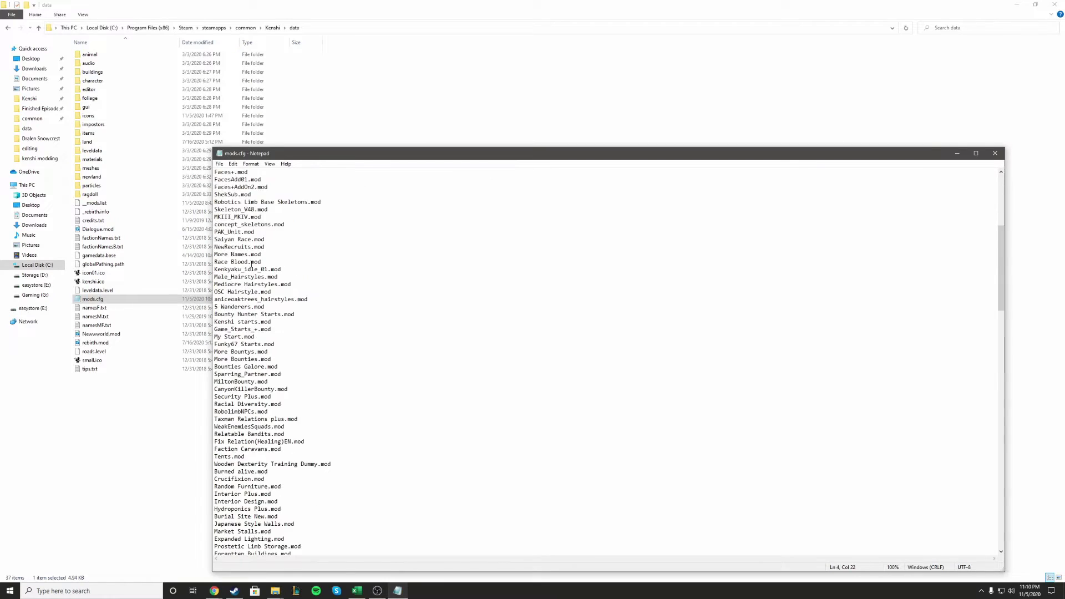
Look over the existing mod list in mods.cfg
{"action": "scroll", "coordinate": [252, 265], "scroll_direction": "down", "scroll_amount": 20}
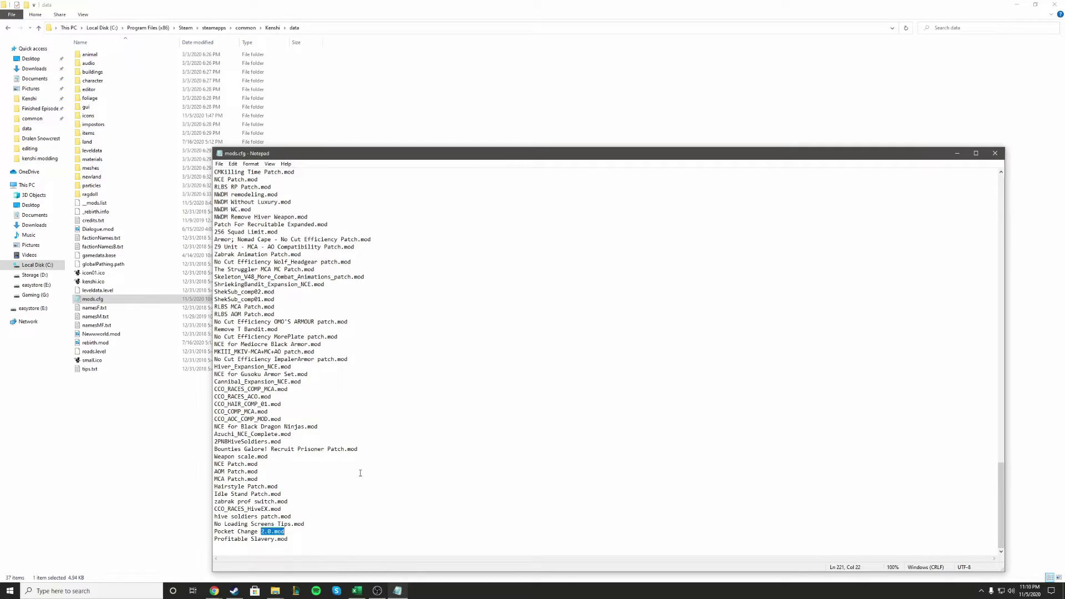
{"action": "left_click", "coordinate": [364, 516]}
{"action": "key", "text": "ctrl+a"}
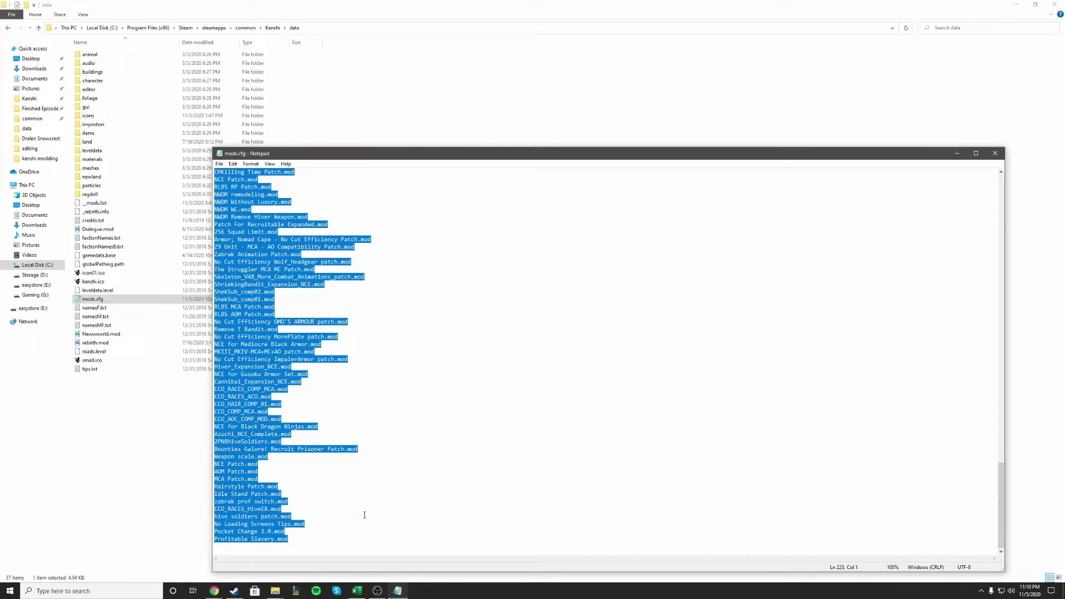
{"action": "left_click", "coordinate": [358, 531]}
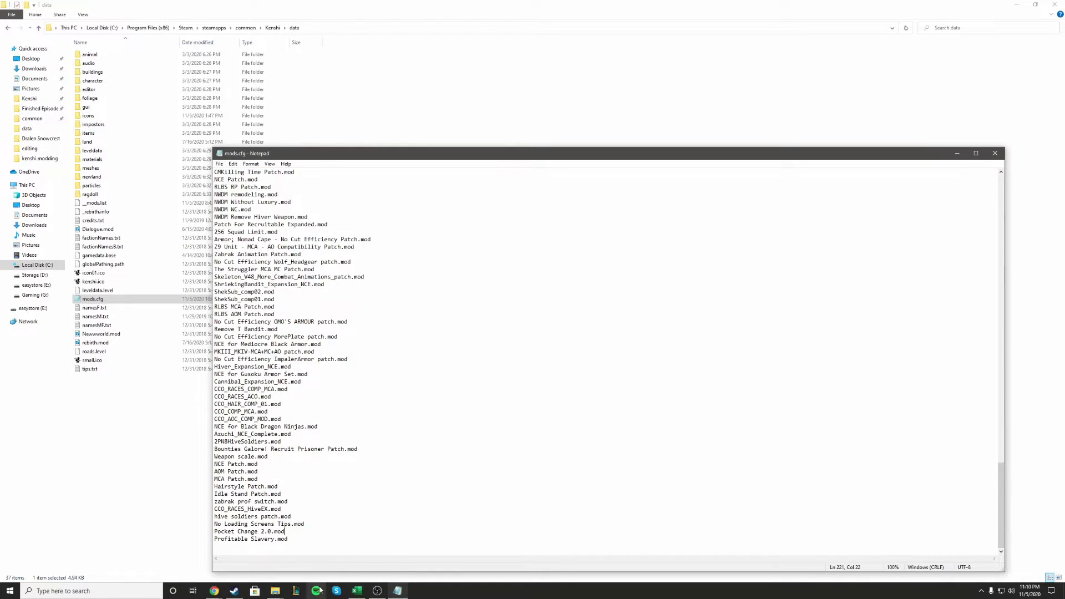
Copy the 222 sorted mod names A16:A237 in Excel
{"action": "left_click", "coordinate": [355, 593]}
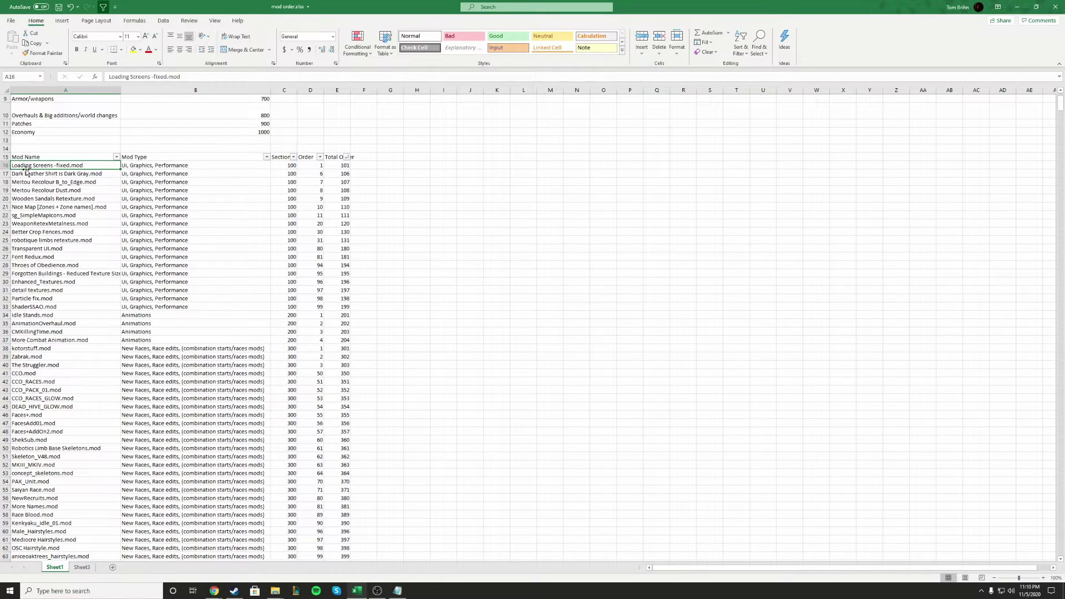
{"action": "key", "text": "ctrl+shift+Down"}
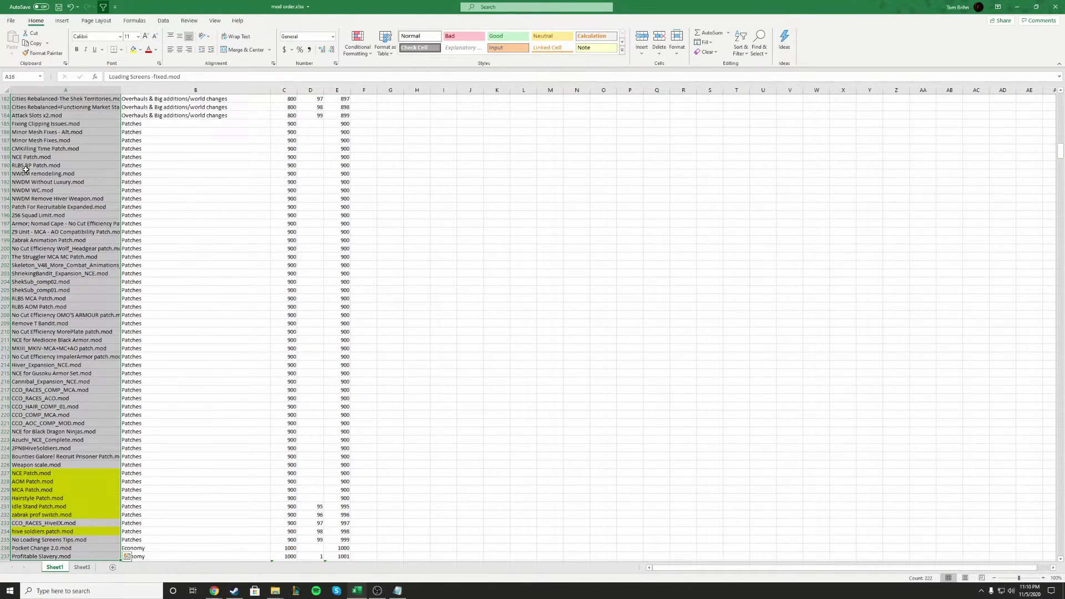
{"action": "key", "text": "ctrl+c"}
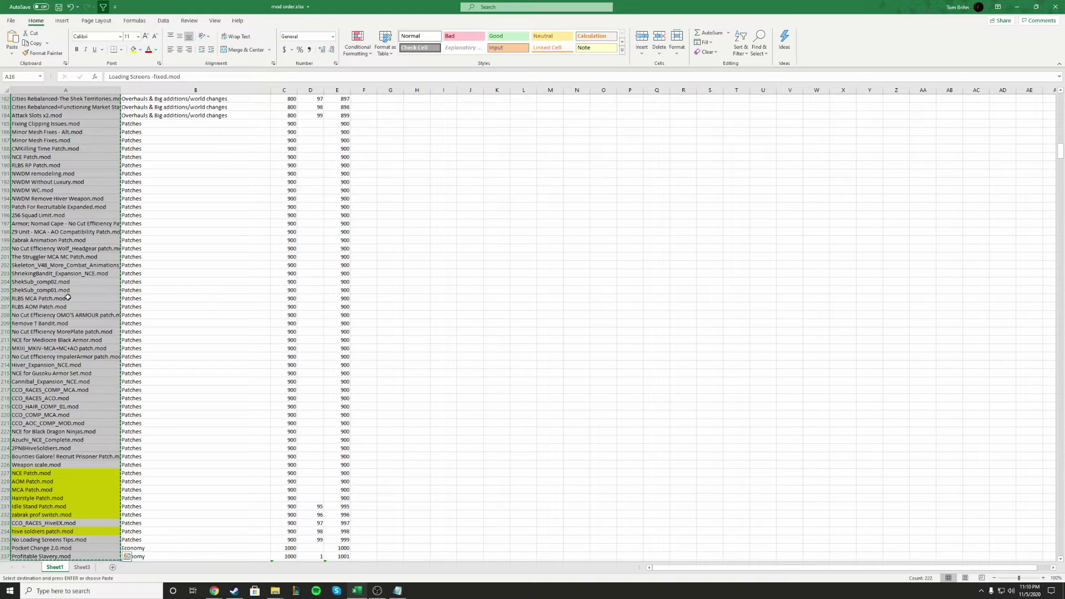
Replace mods.cfg's contents with the copied mod names and save it
{"action": "key", "text": "alt+Tab"}
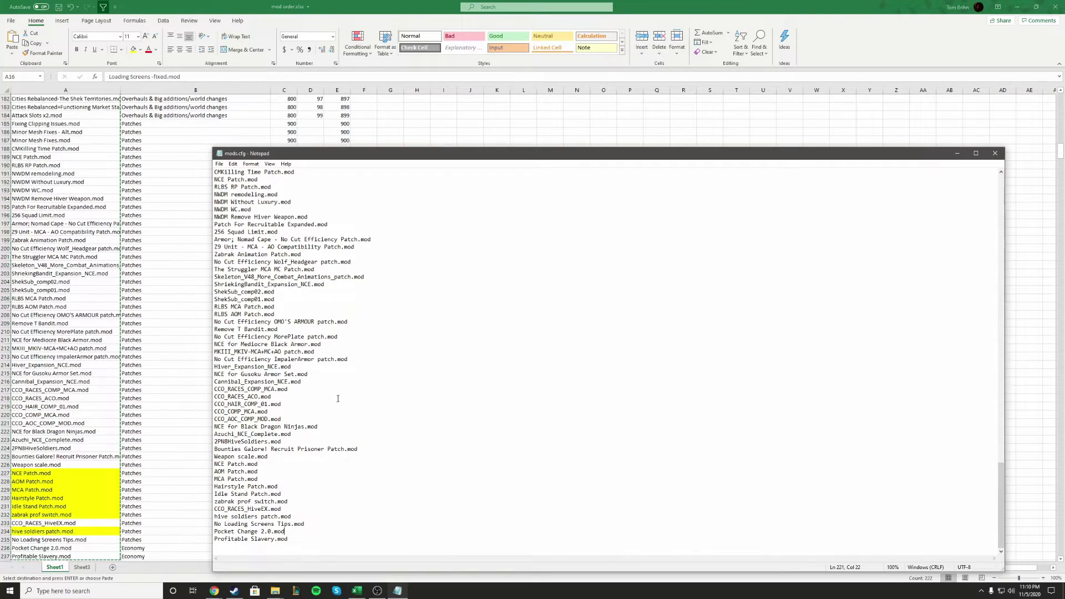
{"action": "key", "text": "ctrl+a"}
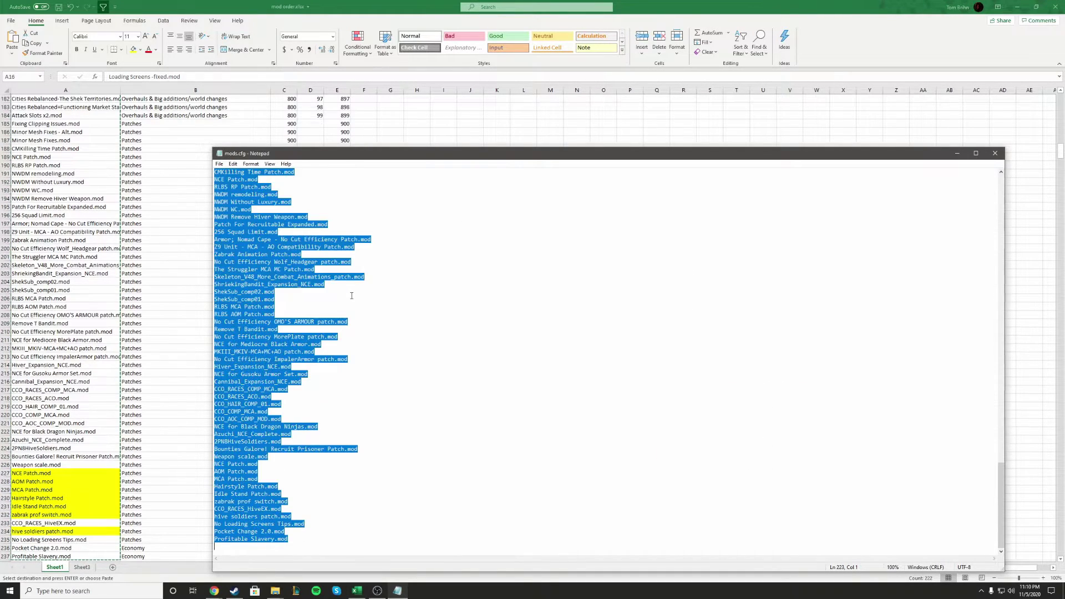
{"action": "key", "text": "ctrl+v"}
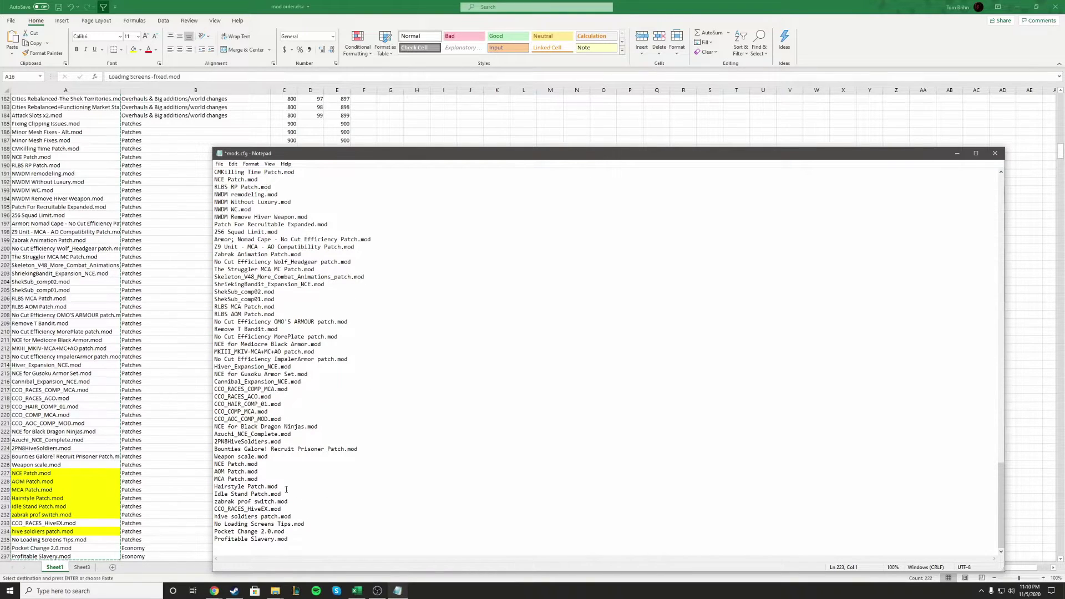
{"action": "scroll", "coordinate": [374, 420], "scroll_direction": "up", "scroll_amount": 20}
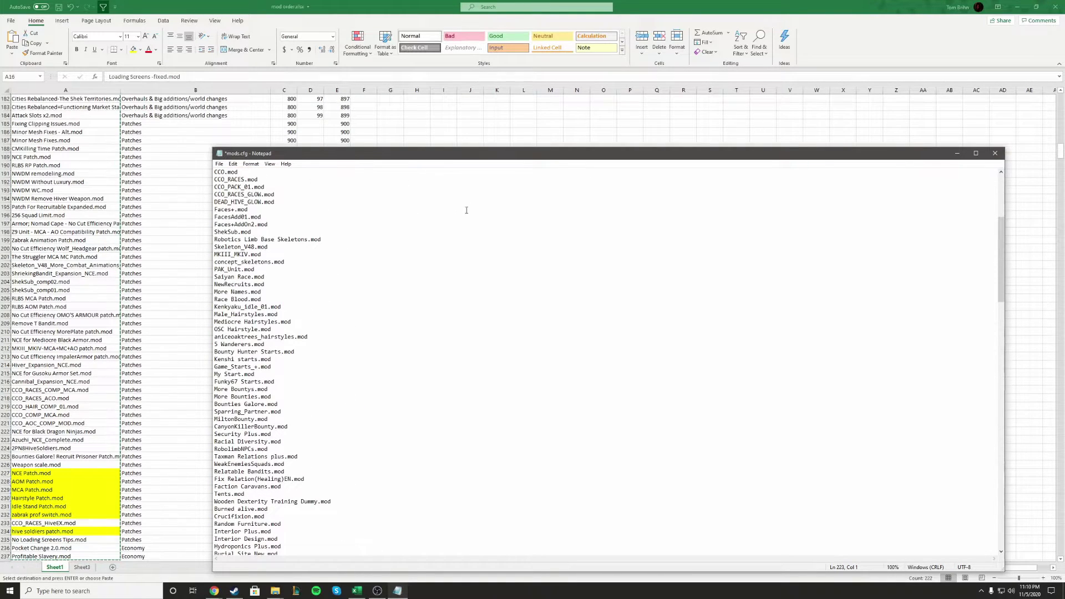
{"action": "left_click", "coordinate": [996, 153]}
{"action": "key", "text": "Return"}
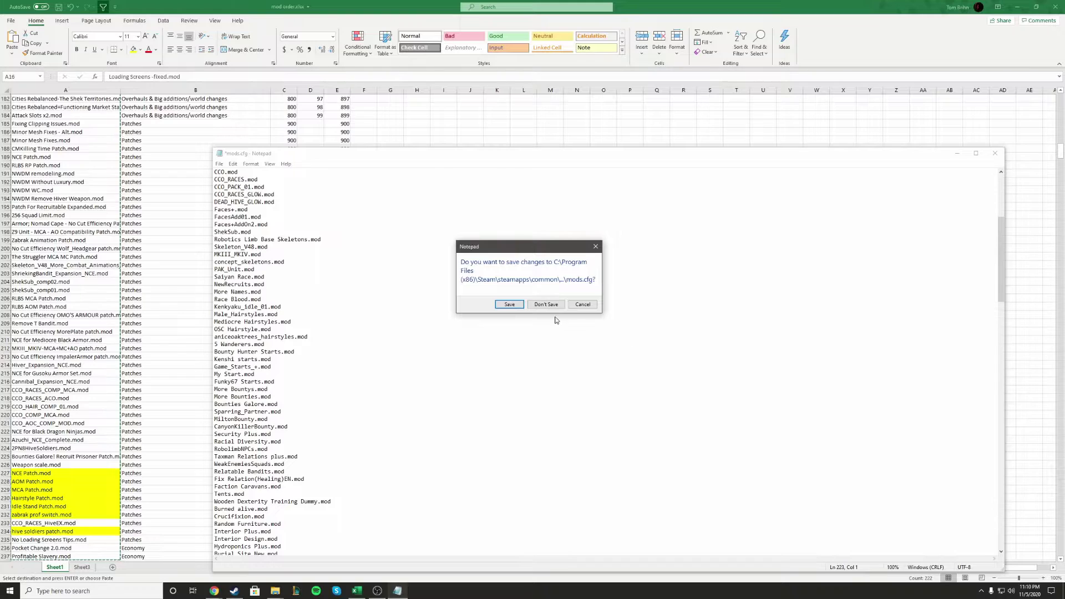
Launch Kenshi from the Steam library
{"action": "left_click", "coordinate": [234, 590]}
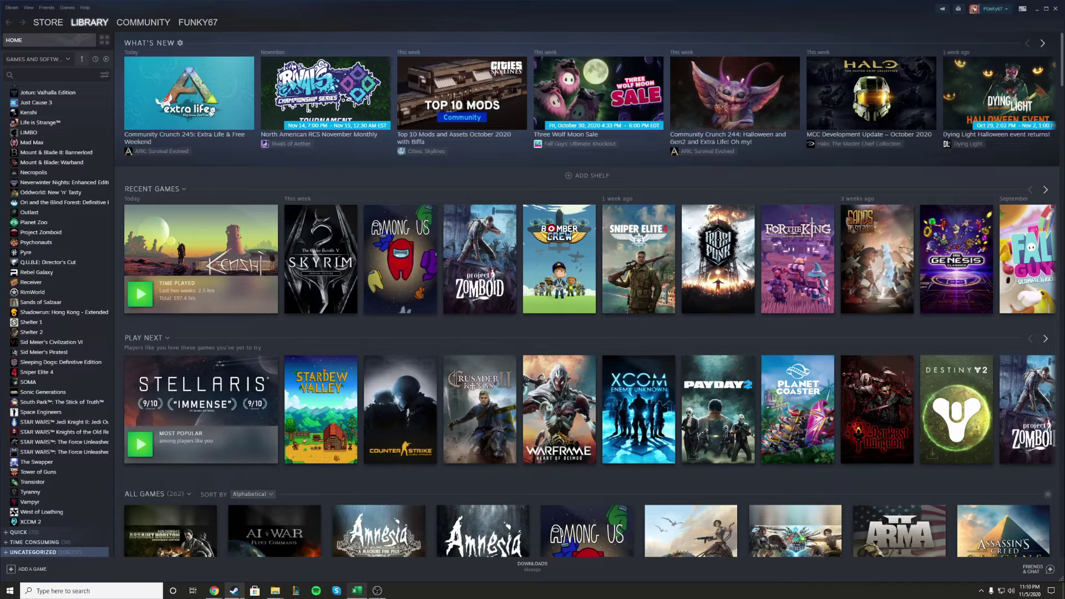
{"action": "left_click", "coordinate": [189, 227]}
{"action": "left_click", "coordinate": [173, 187]}
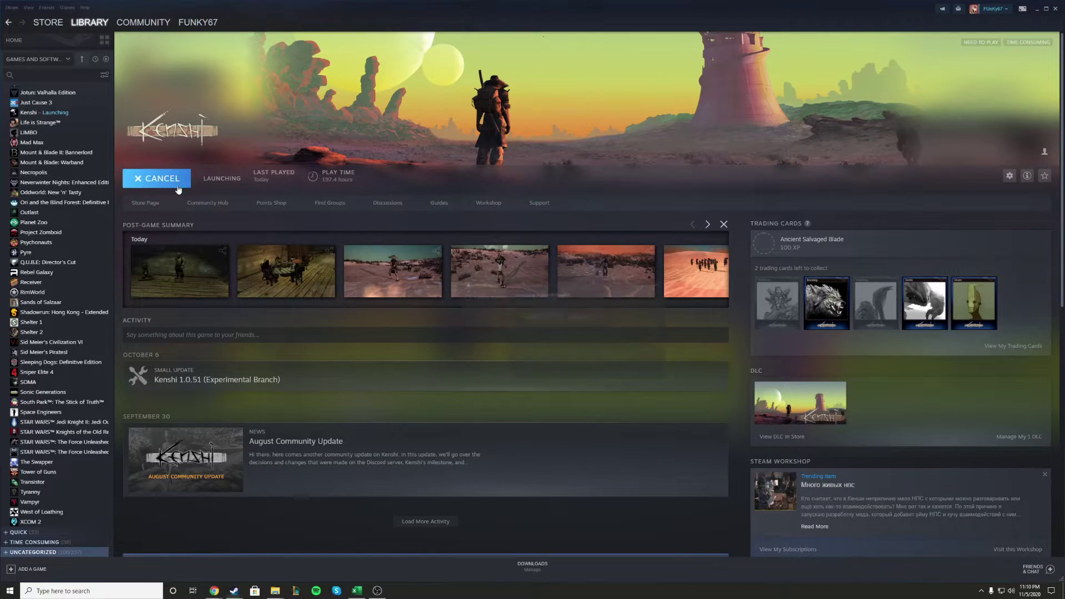
{"action": "left_click", "coordinate": [543, 318]}
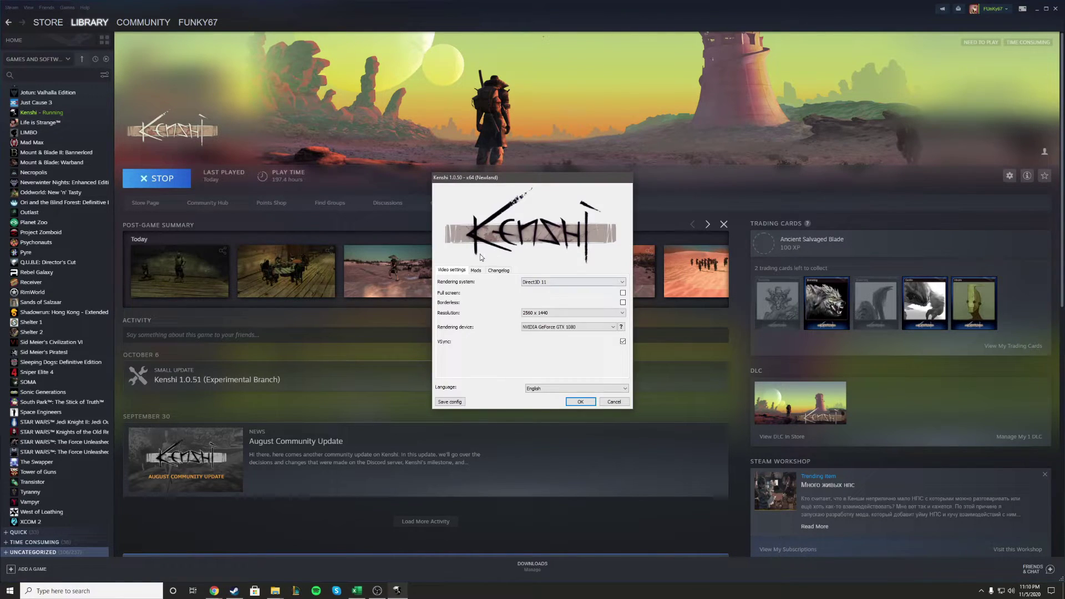
In the launcher's Mods list, keep Profitable Slavery after Pocket Change 2.0 and save the config
{"action": "left_click", "coordinate": [475, 272]}
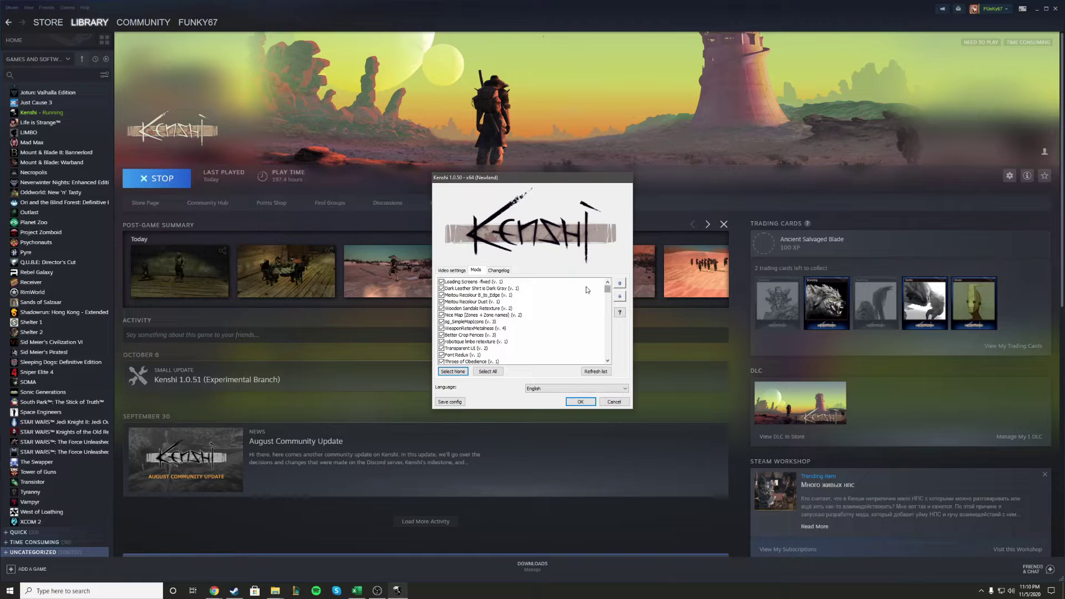
{"action": "mouse_move", "coordinate": [486, 284]}
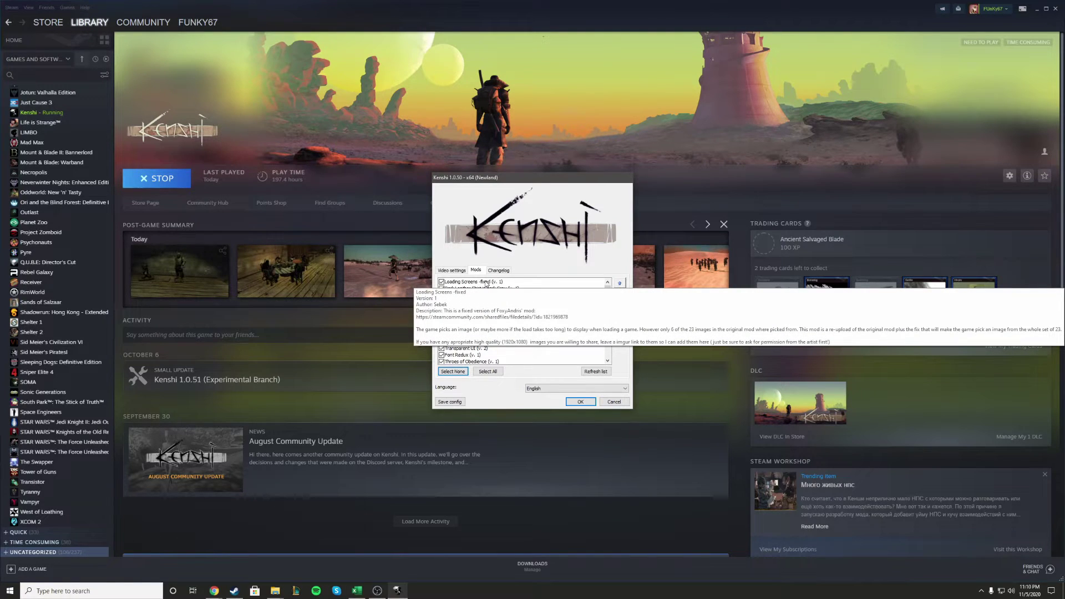
{"action": "left_click_drag", "start_coordinate": [609, 294], "coordinate": [617, 371]}
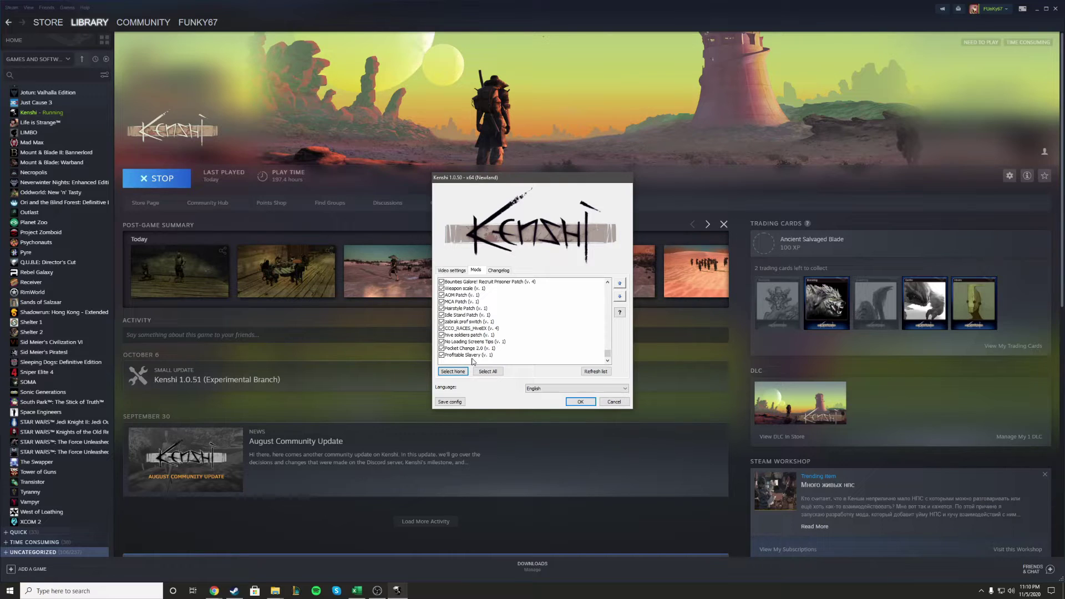
{"action": "mouse_move", "coordinate": [480, 358]}
{"action": "left_click", "coordinate": [471, 355]}
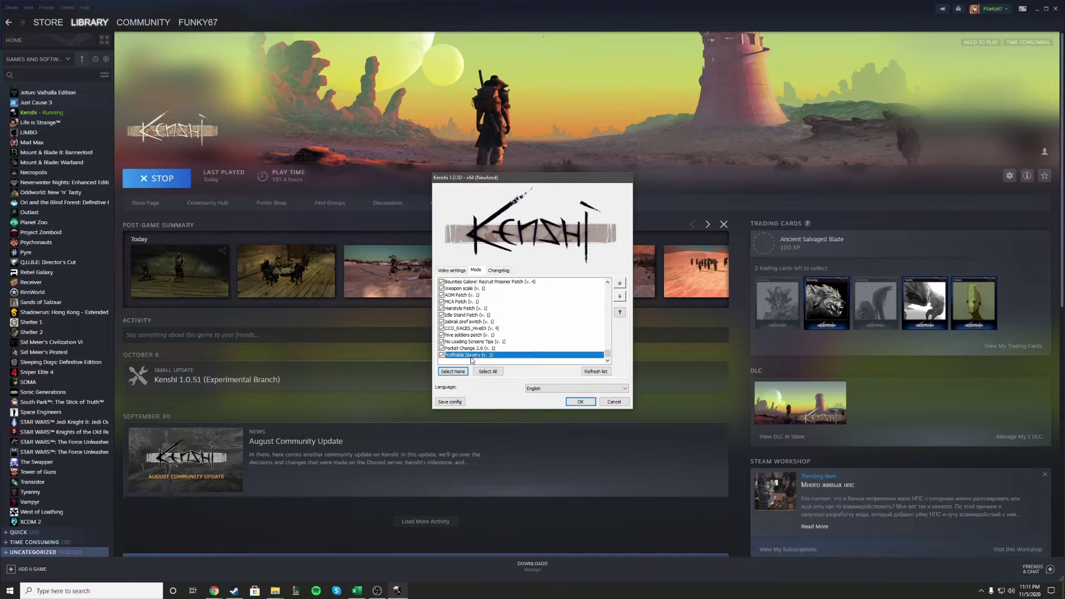
{"action": "left_click", "coordinate": [620, 283]}
{"action": "left_click", "coordinate": [620, 297]}
{"action": "left_click", "coordinate": [450, 401]}
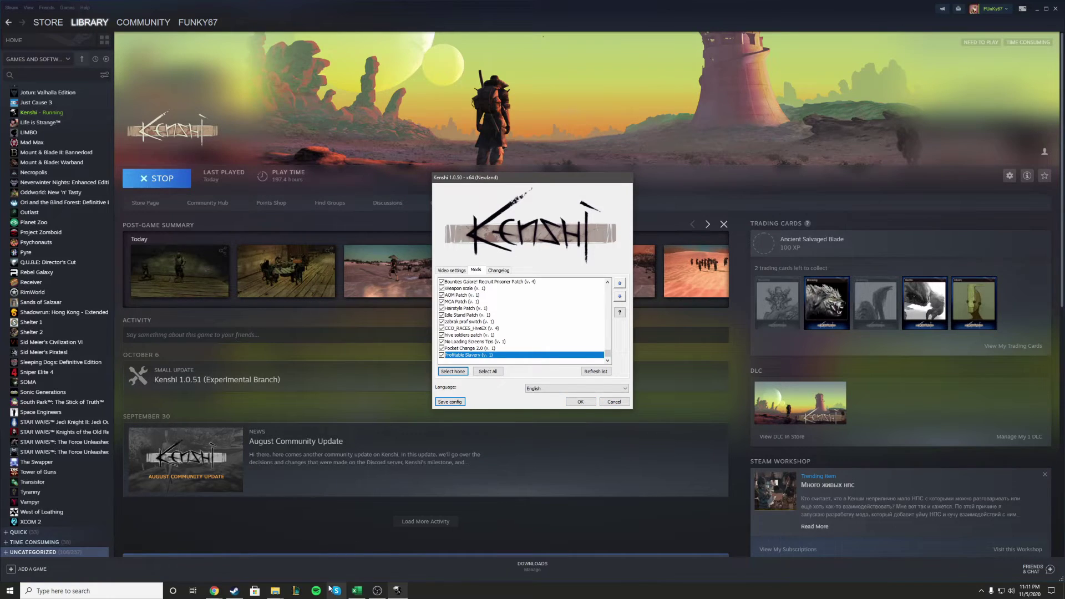
{"action": "left_click", "coordinate": [275, 591]}
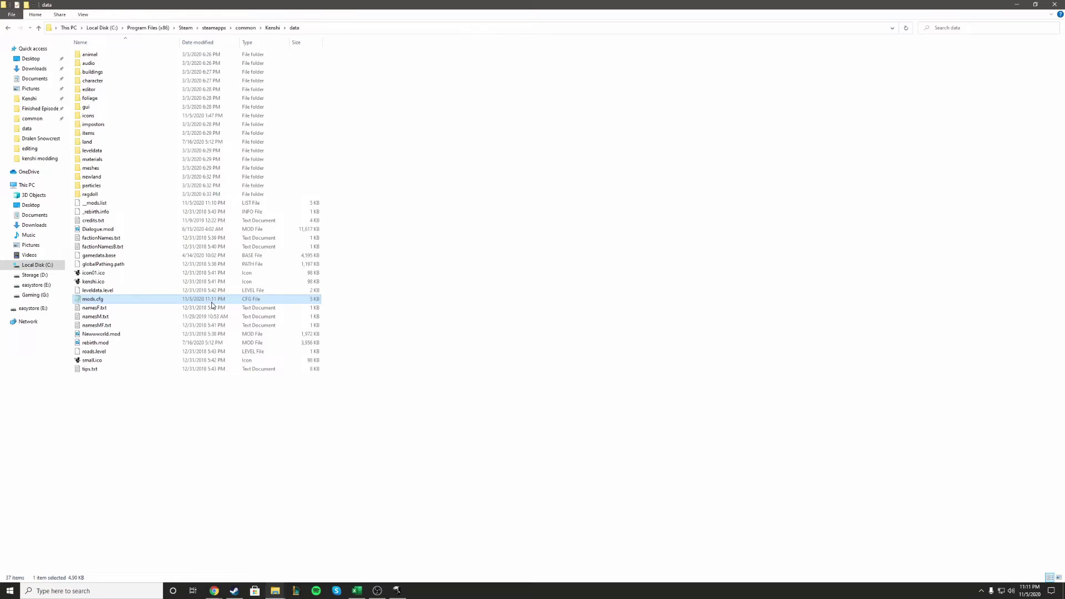
Reopen mods.cfg in Notepad, confirm it ends with Profitable Slavery.mod, then close it and return to mod order.xlsx
{"action": "double_click", "coordinate": [177, 303]}
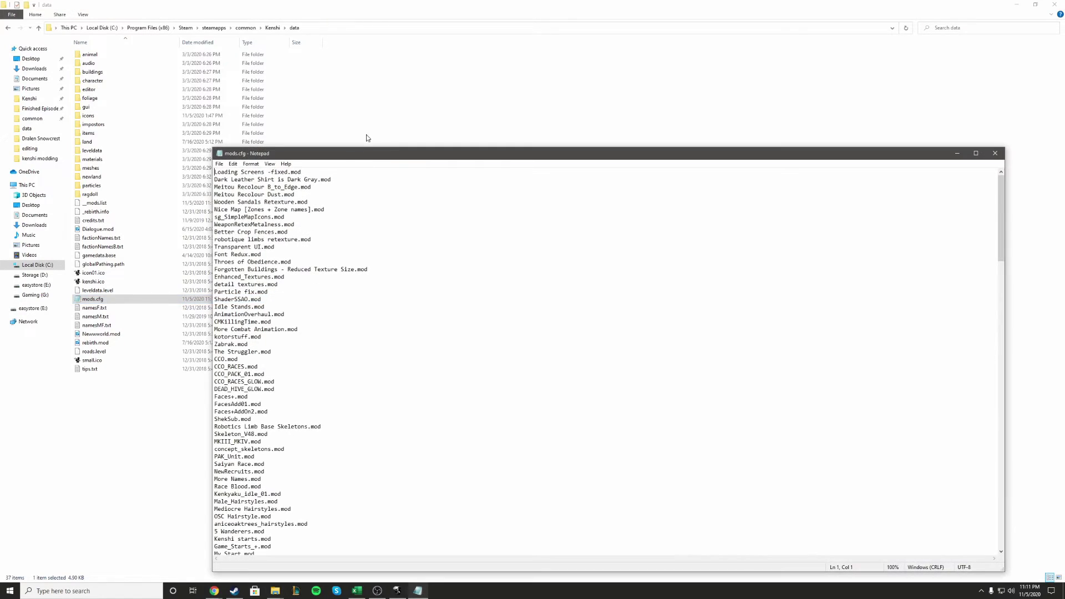
{"action": "left_click", "coordinate": [302, 412]}
{"action": "scroll", "coordinate": [302, 413], "scroll_direction": "down", "scroll_amount": 20}
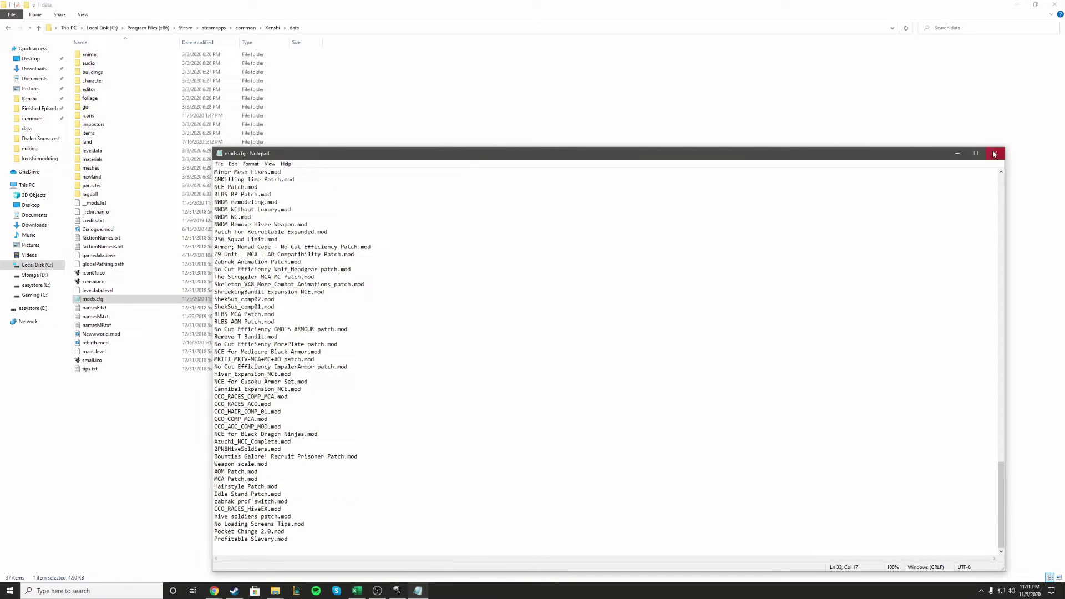
{"action": "left_click", "coordinate": [994, 154]}
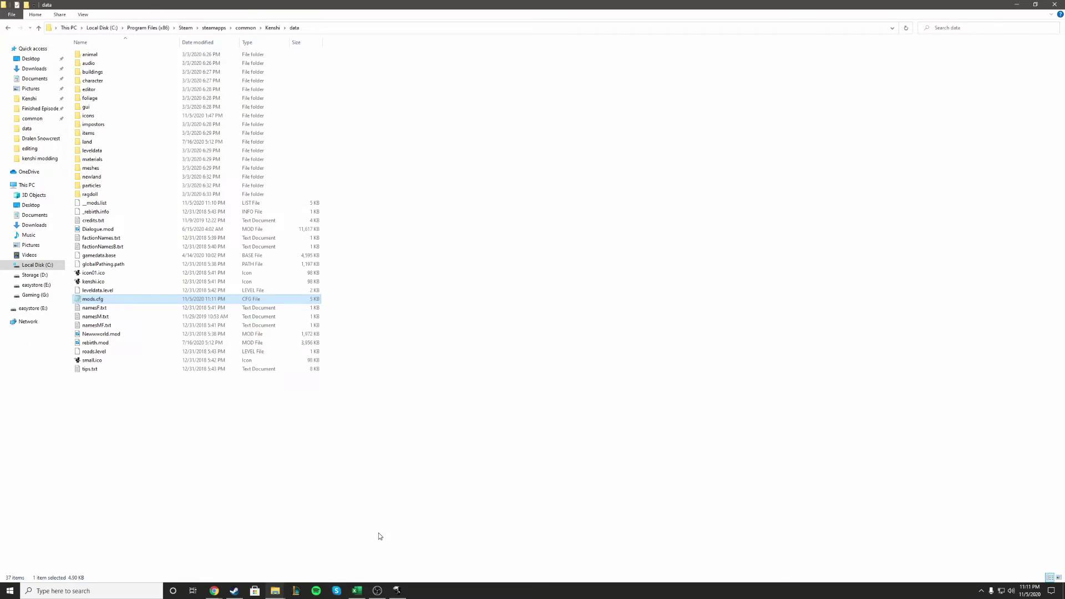
{"action": "left_click", "coordinate": [357, 590]}
{"action": "scroll", "coordinate": [92, 228], "scroll_direction": "up", "scroll_amount": 8}
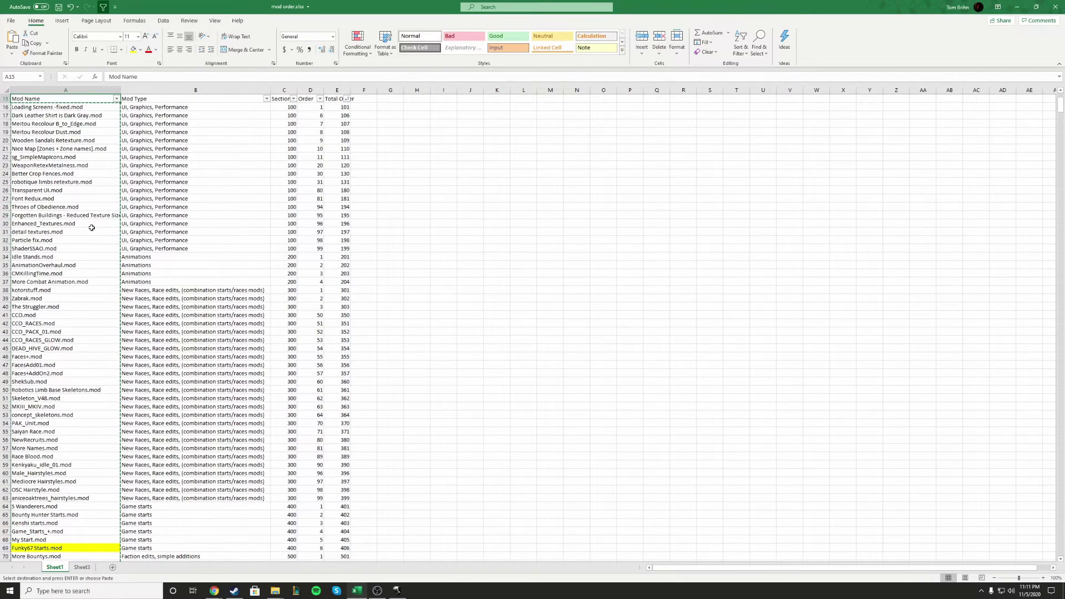
{"action": "scroll", "coordinate": [91, 228], "scroll_direction": "up", "scroll_amount": 5}
{"action": "left_click", "coordinate": [64, 115]}
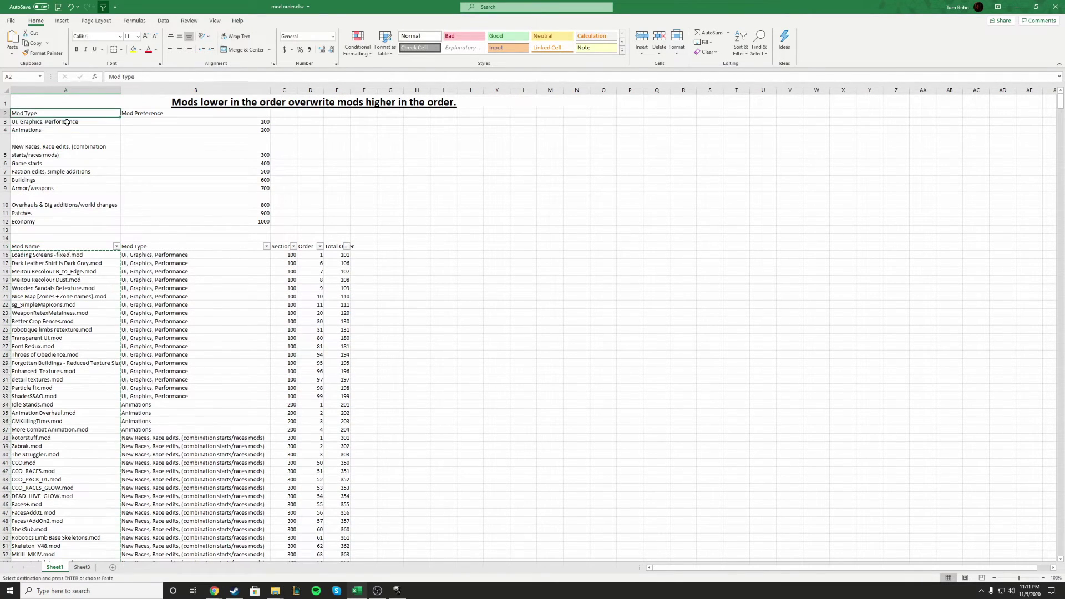
{"action": "left_click_drag", "start_coordinate": [67, 122], "coordinate": [193, 221]}
{"action": "left_click", "coordinate": [193, 221]}
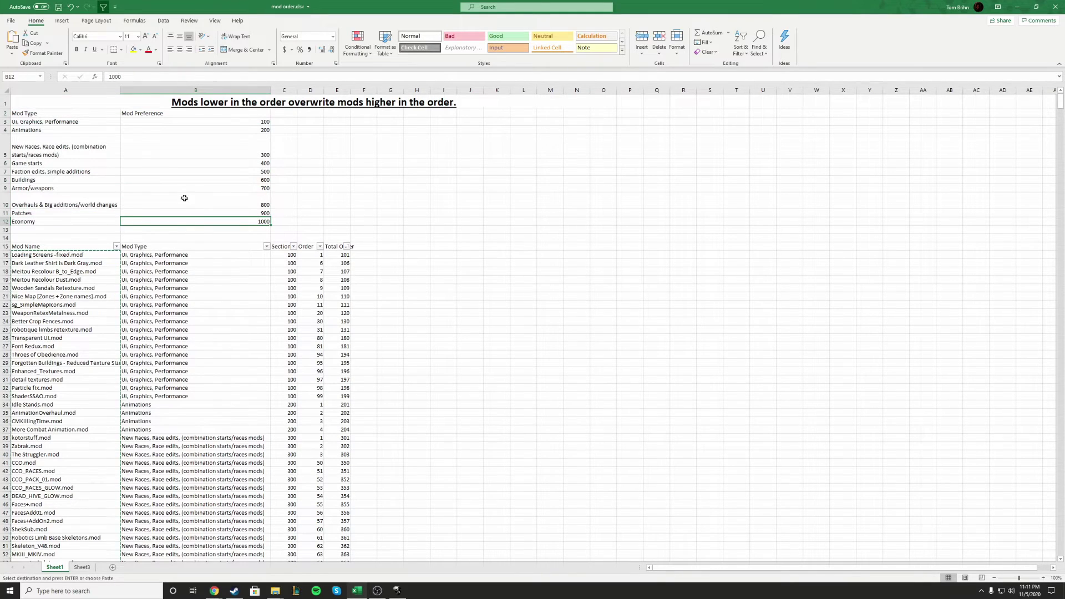
{"action": "left_click_drag", "start_coordinate": [88, 117], "coordinate": [182, 218]}
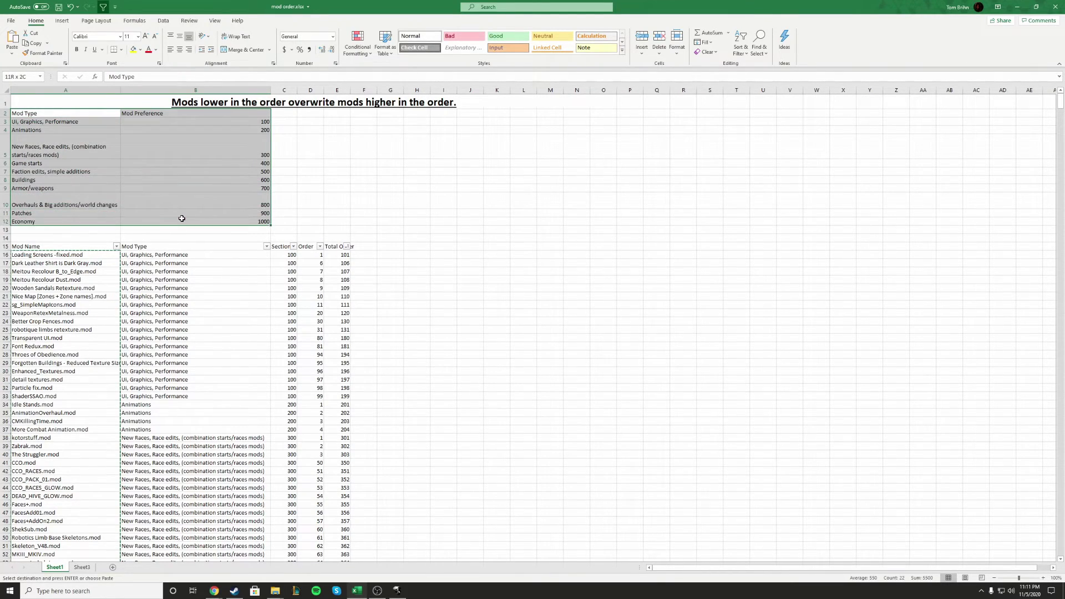
{"action": "left_click", "coordinate": [181, 218]}
{"action": "left_click_drag", "start_coordinate": [62, 116], "coordinate": [135, 222]}
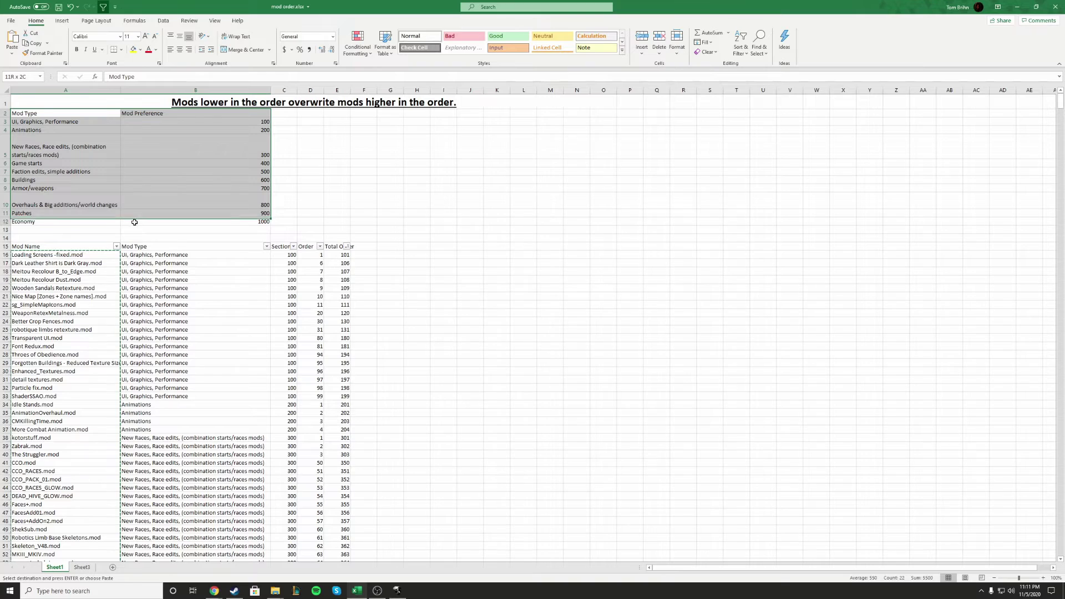
{"action": "left_click", "coordinate": [134, 222]}
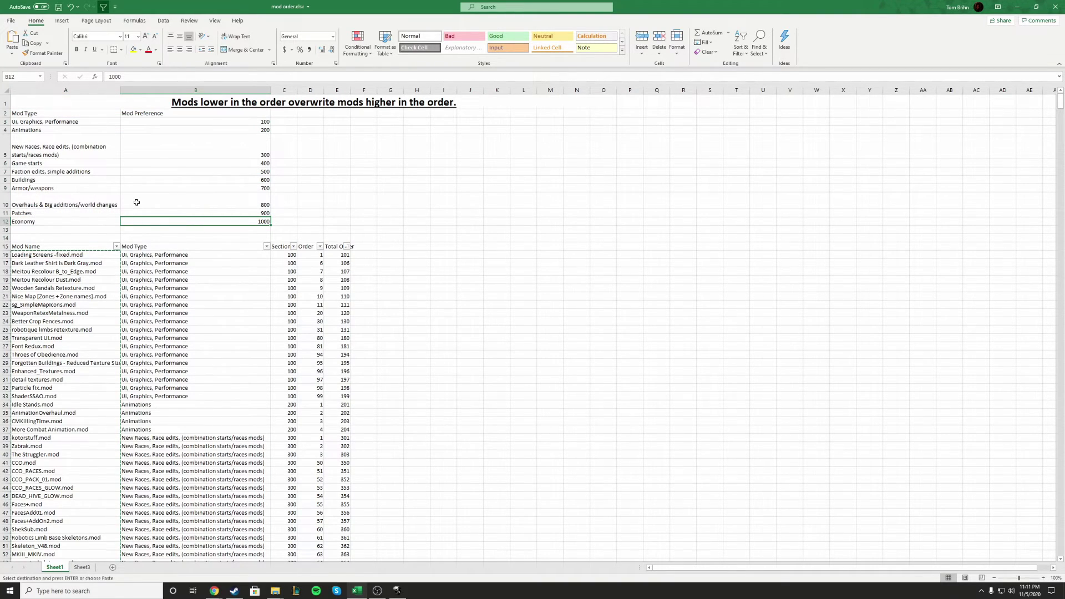